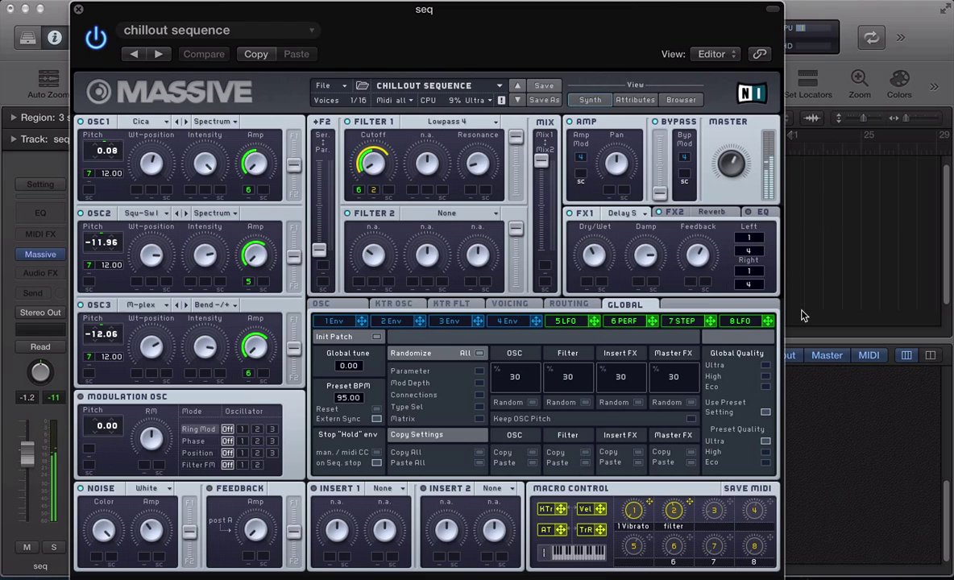
Step: Browse the LFO 5, Performer 6 and Stepper 7 modulator tabs, ending on LFO 5
click(583, 322)
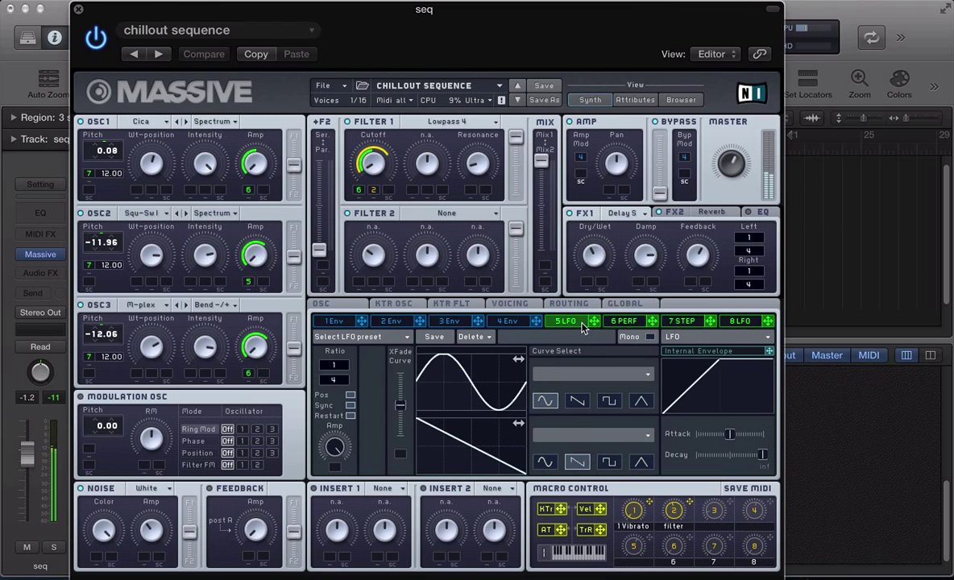
click(621, 322)
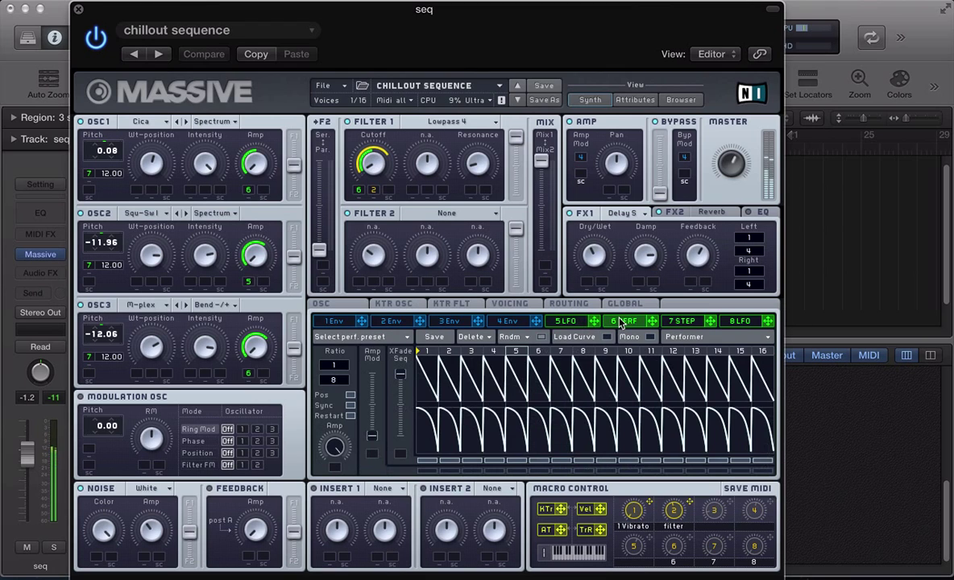
click(678, 322)
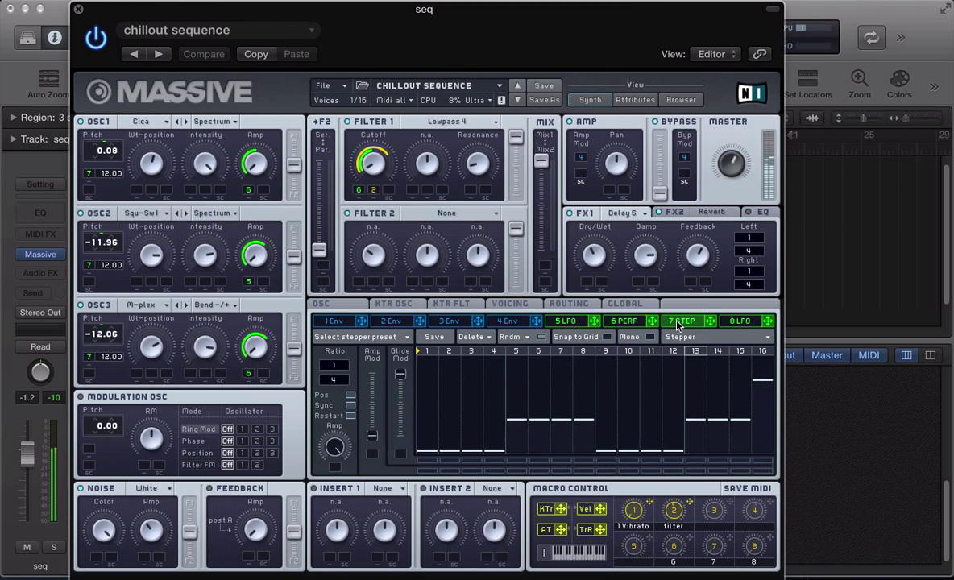
click(568, 321)
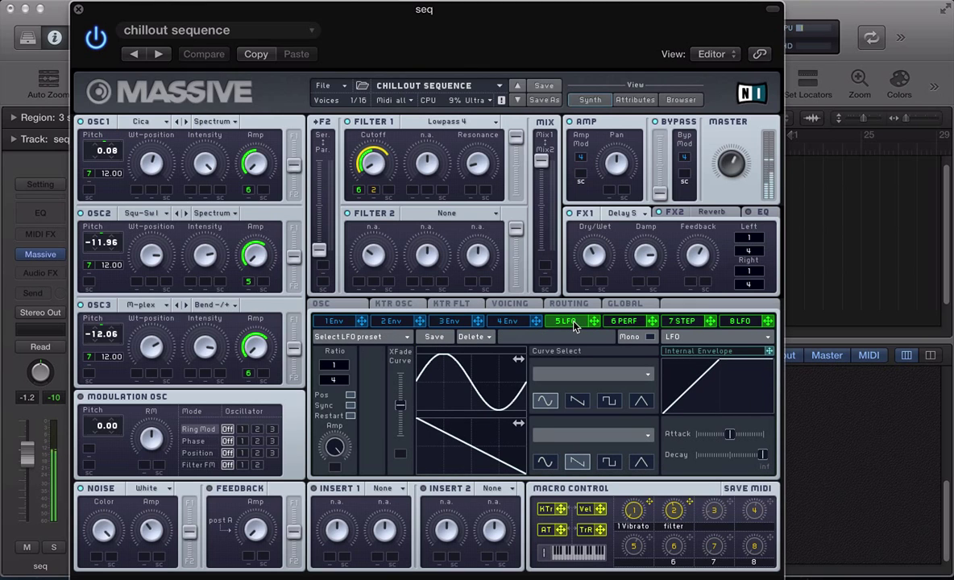
Step: Close the seq plug-in window, deselect the seq regions and select the seq 2 track
key(super+w)
click(459, 293)
click(310, 281)
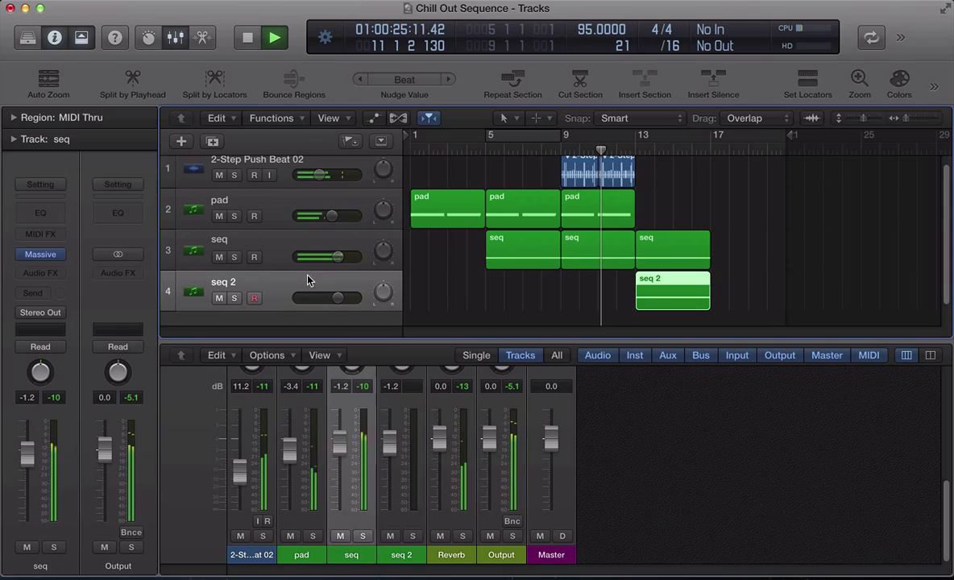
Step: Open seq 2's Massive beside seq's, adjust its filter cutoff, then close both Massive windows
click(39, 236)
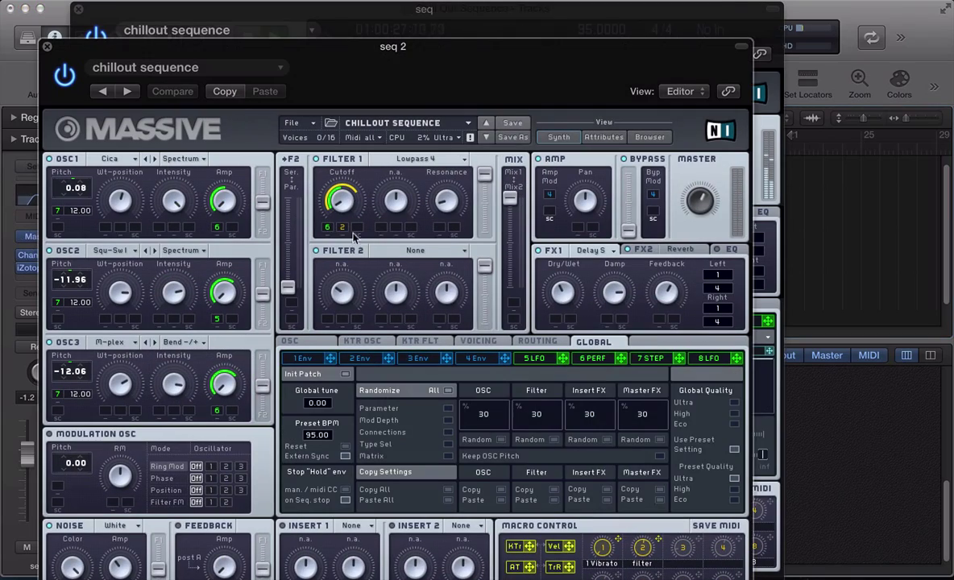
drag(228, 48, 388, 39)
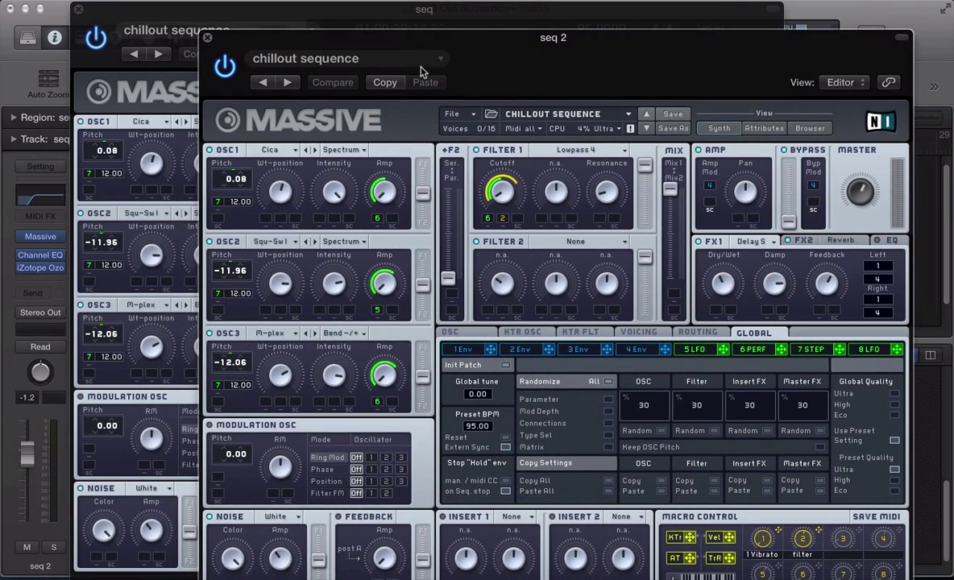
click(501, 190)
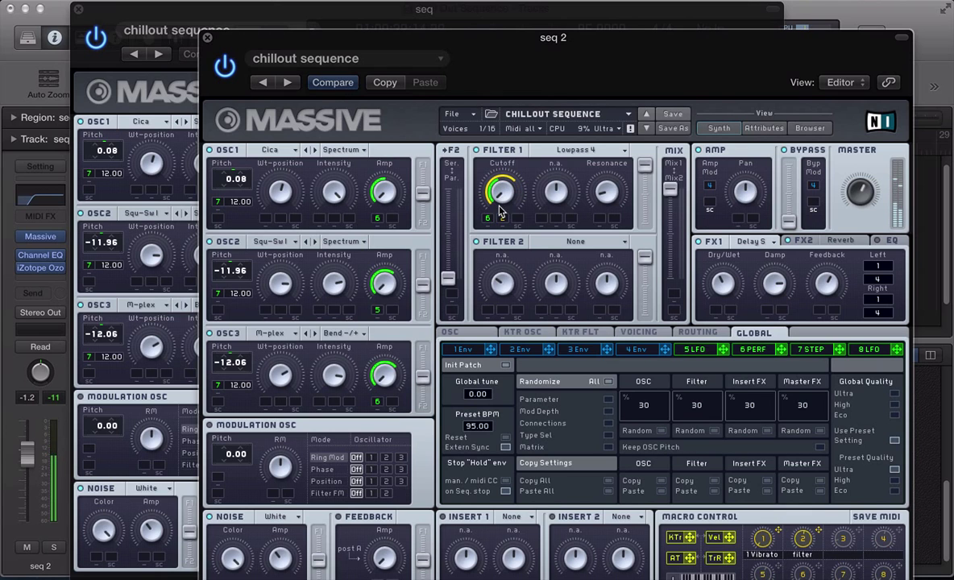
click(207, 37)
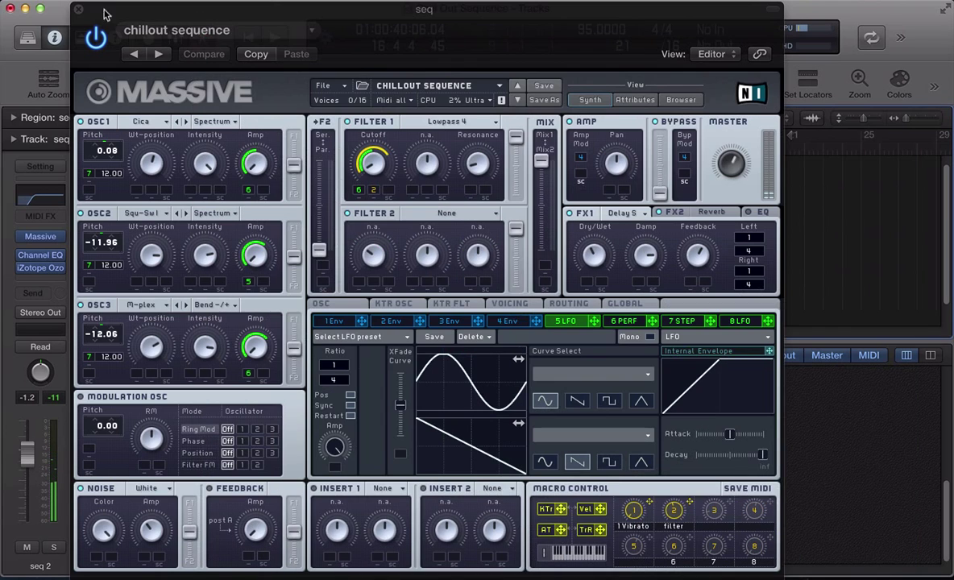
click(78, 11)
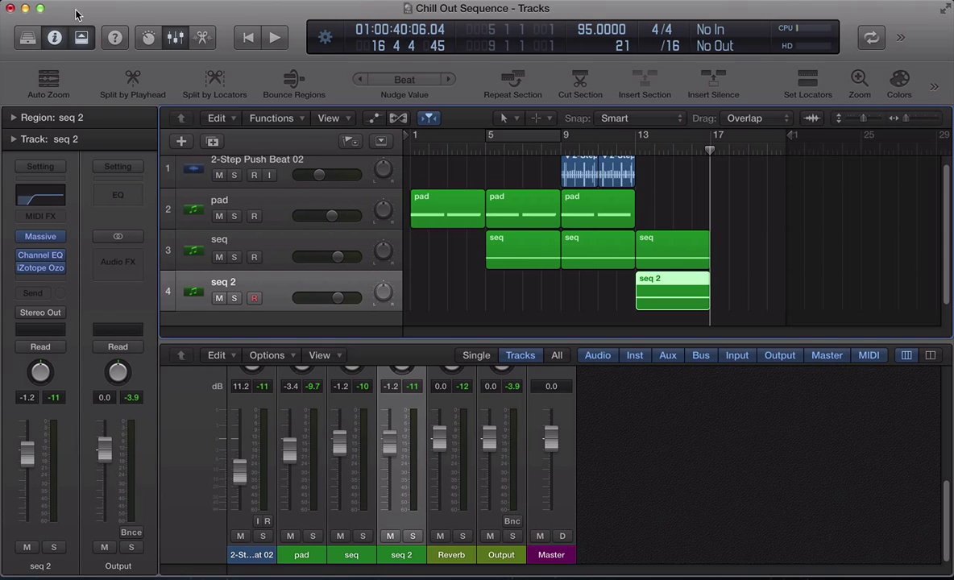
Step: Select the seq track header so the seq track and its three regions are active
click(284, 256)
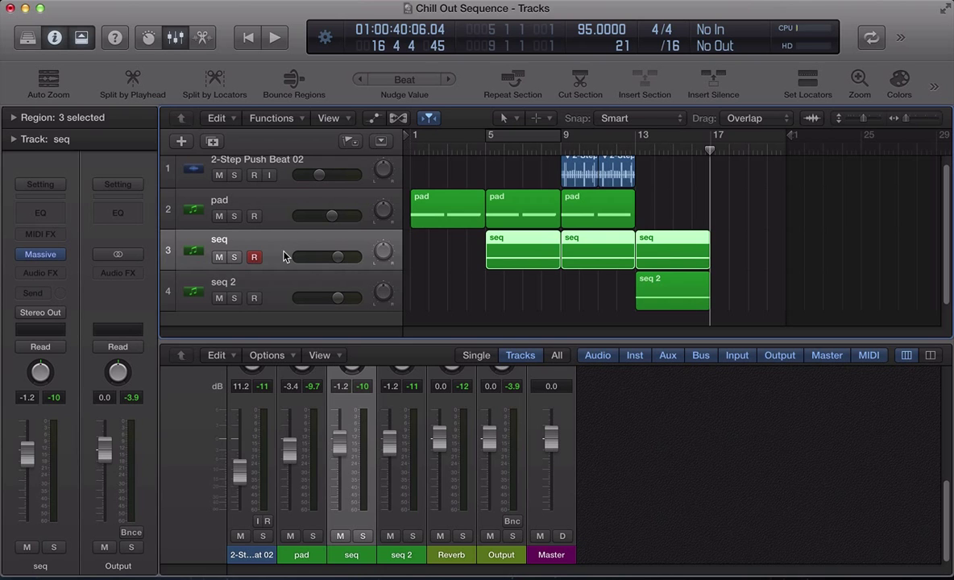
Step: Open the seq track's Massive window, reposition it, and bring up Massive's File menu
click(43, 257)
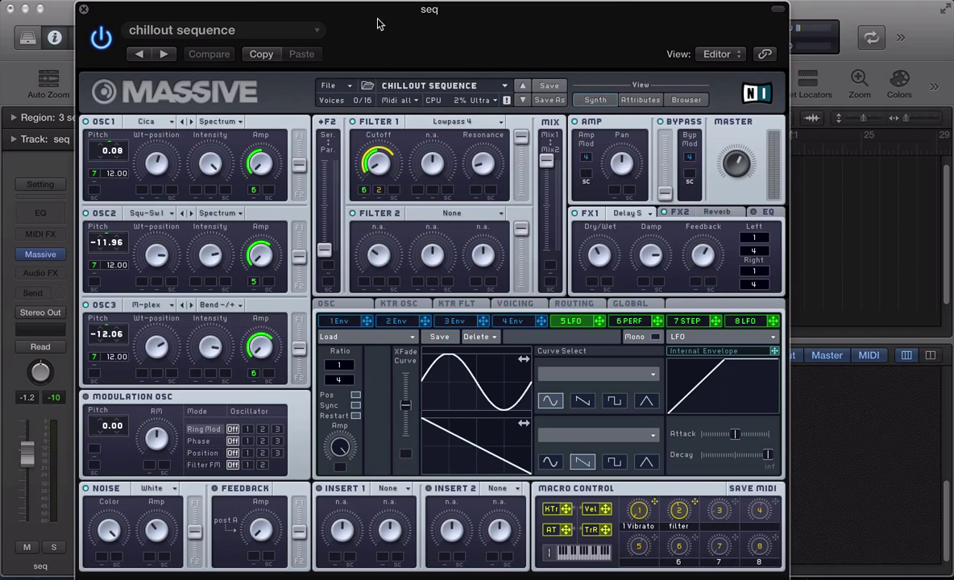
drag(380, 24, 431, 46)
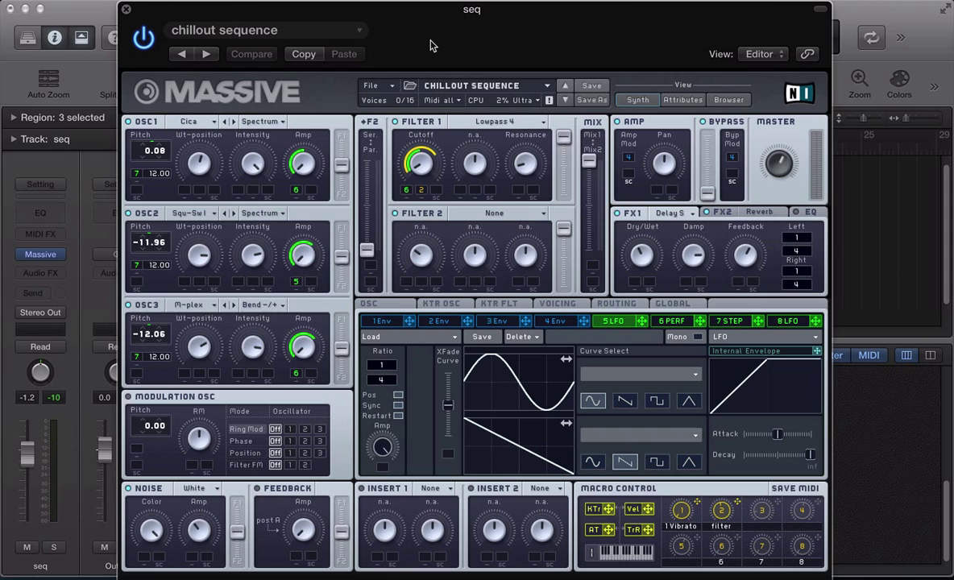
click(372, 86)
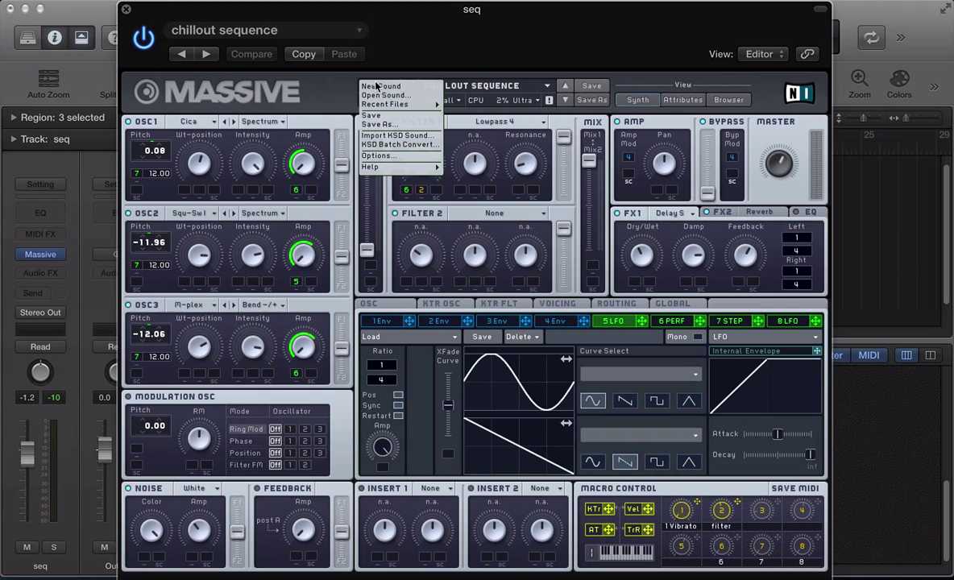
Step: Start a New Sound, load the Cicada wavetable on OSC1 and lower its wavetable position
click(376, 85)
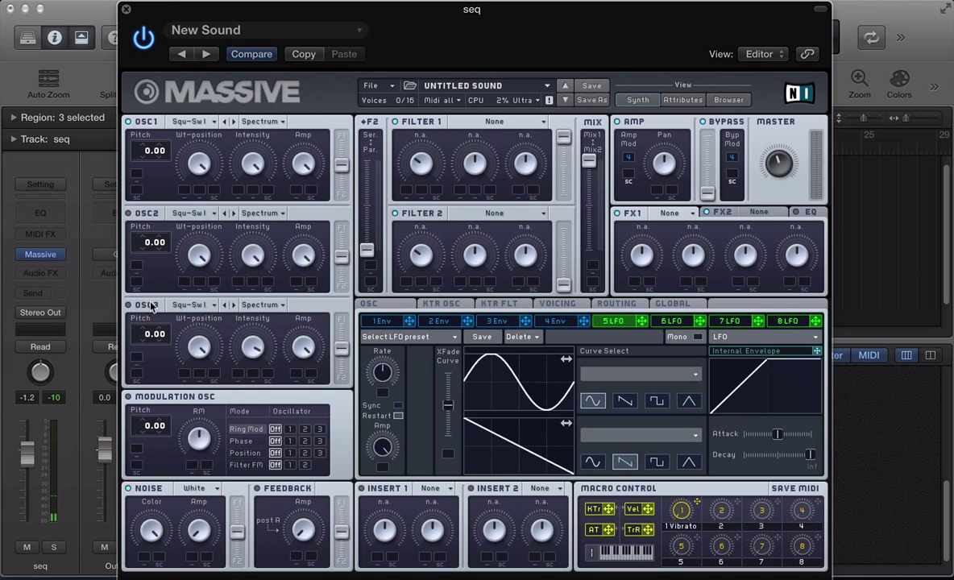
click(186, 121)
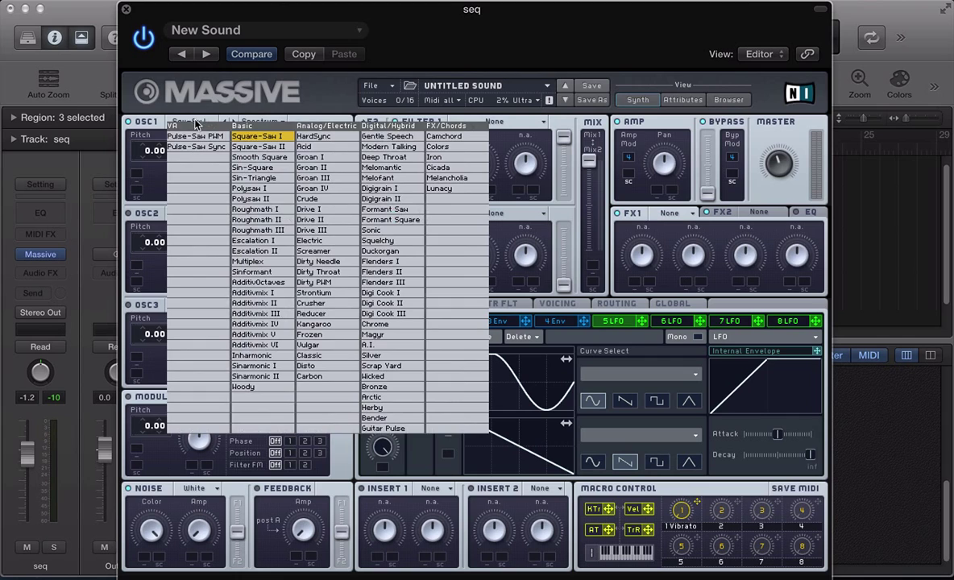
click(438, 167)
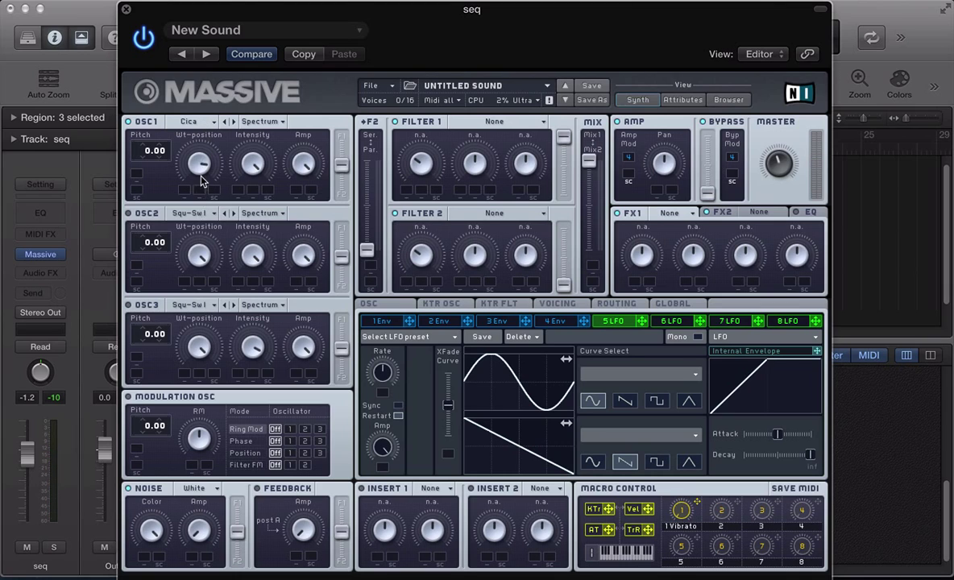
drag(202, 181, 192, 209)
Step: Leave OSC2's wavetable unchanged and fine-tune its pitch to -11.96
click(194, 214)
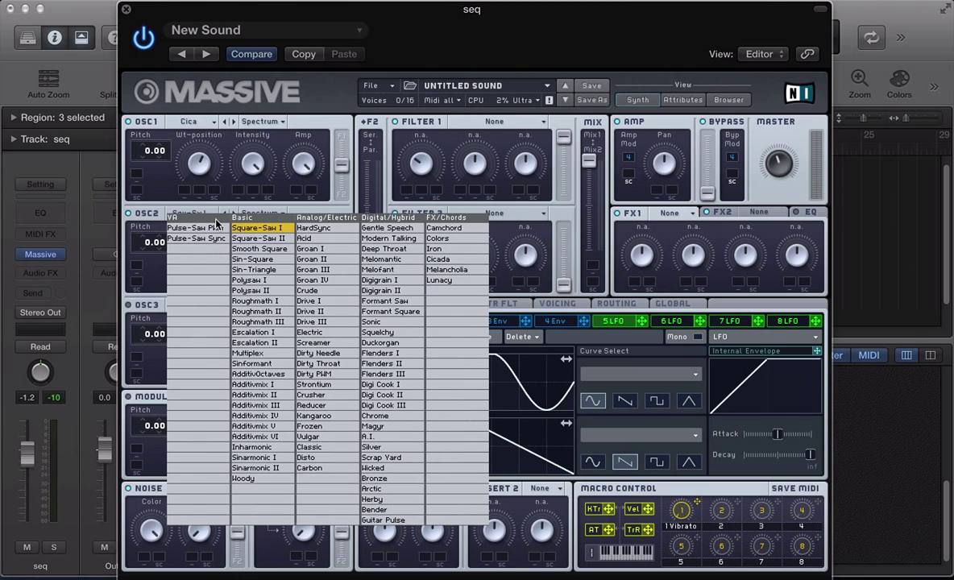
click(192, 213)
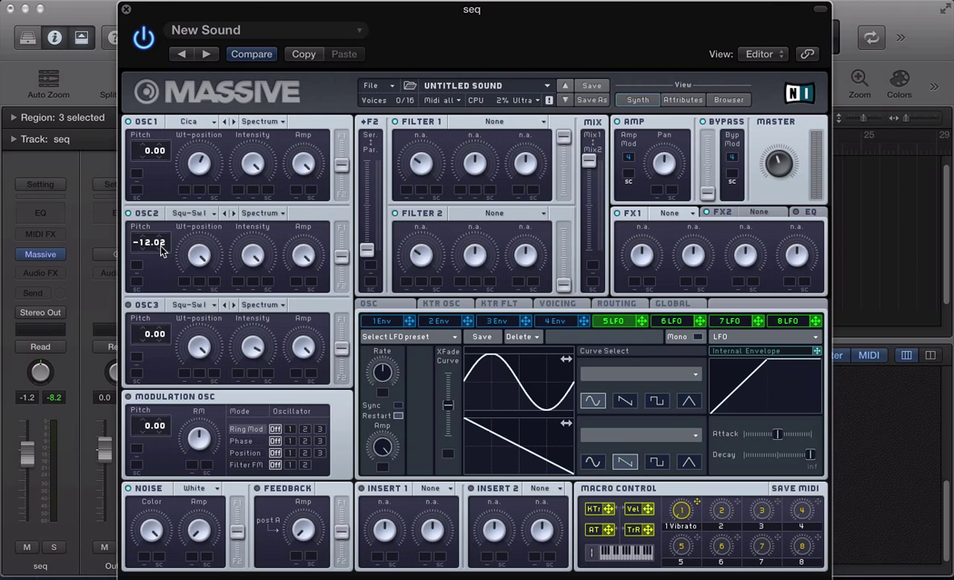
drag(160, 250, 167, 242)
Step: Give OSC3 the Multiplex wavetable and set its pitch to -12.06
click(190, 305)
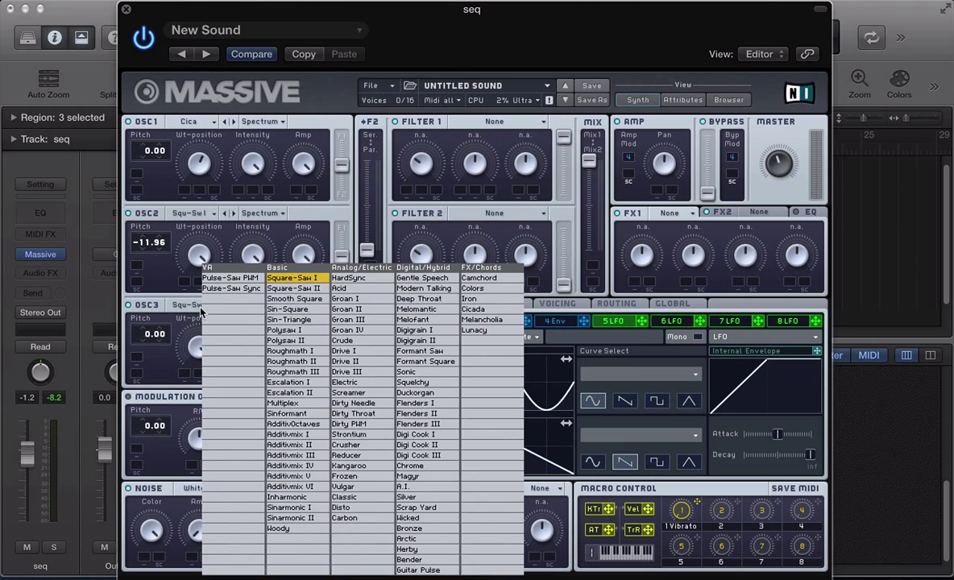
click(278, 402)
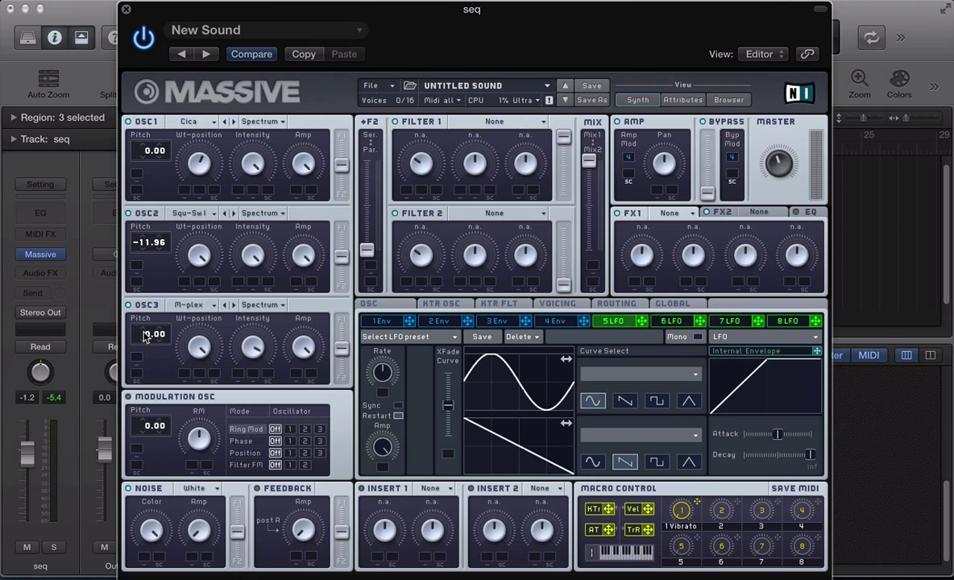
mouse_move(146, 338)
mouse_down()
mouse_move(151, 355)
mouse_move(159, 339)
mouse_up()
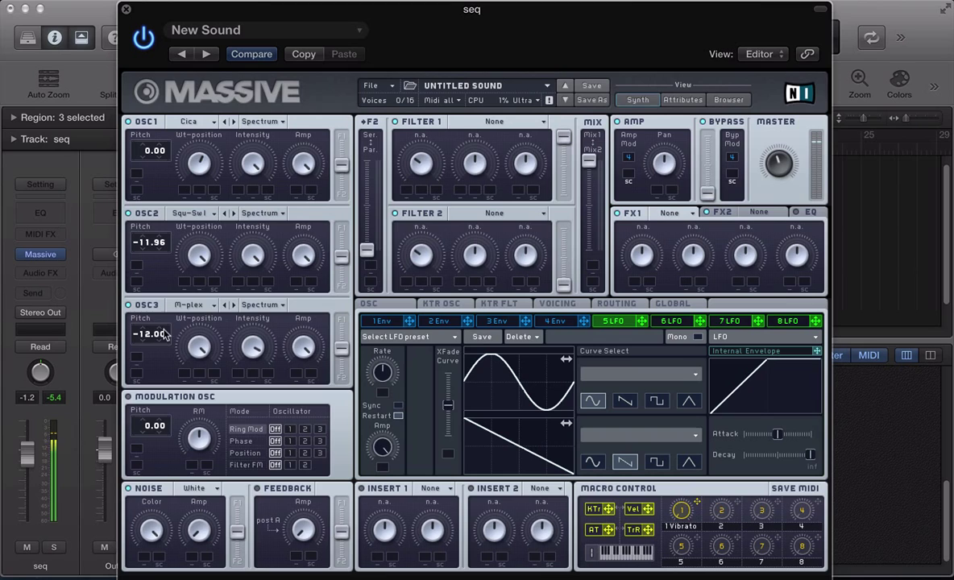
drag(162, 337, 170, 346)
Step: Put OSC3 in Bend -/+ mode, raise its intensity and lower its wavetable position
click(252, 312)
click(263, 314)
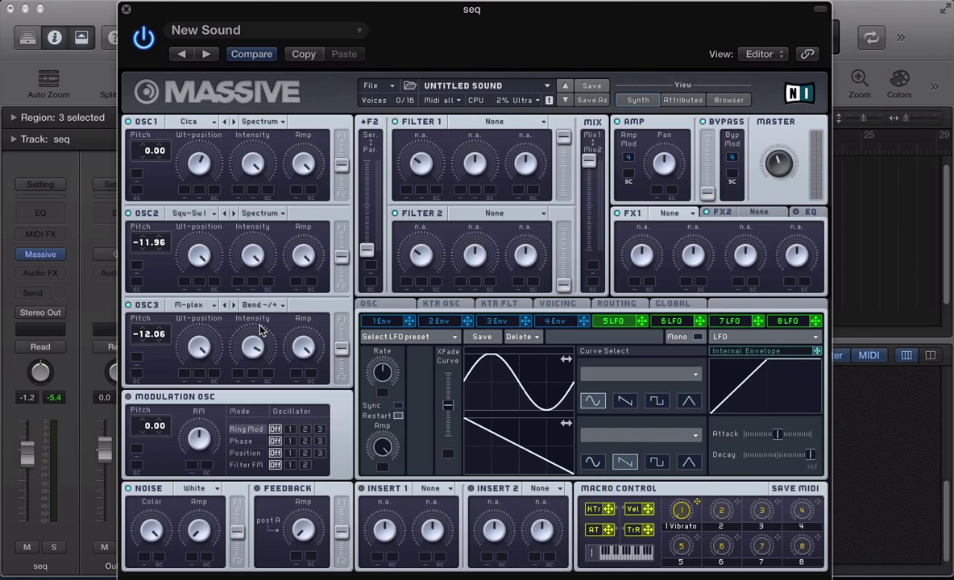
drag(252, 344, 248, 357)
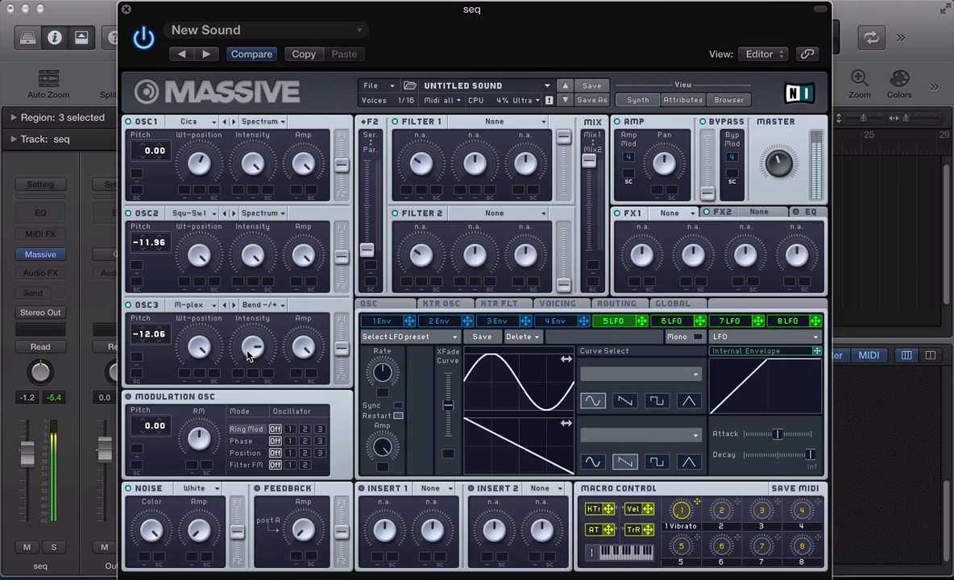
drag(200, 363, 202, 383)
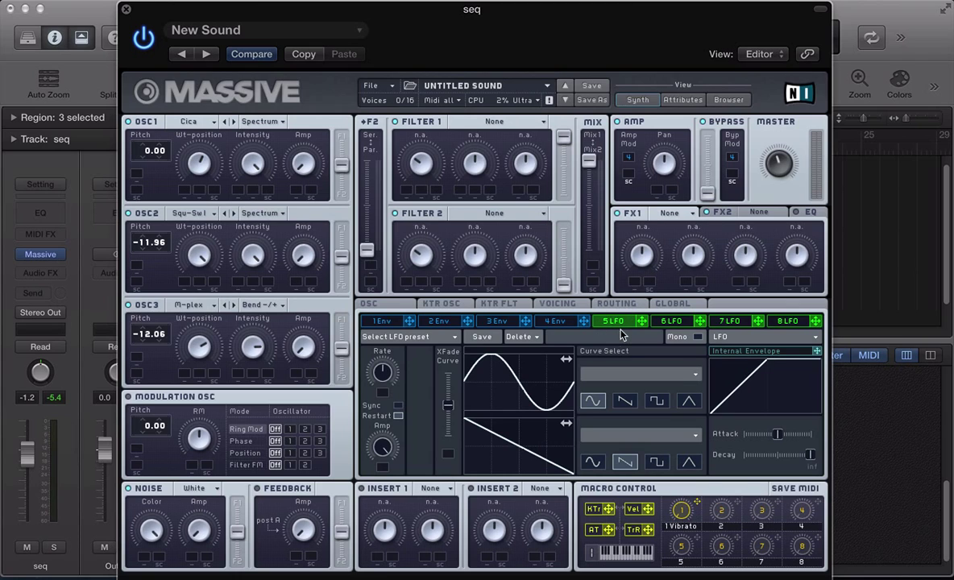
Step: Sync LFO 5 at 1/4 and assign it to modulate OSC2's amplitude
click(398, 405)
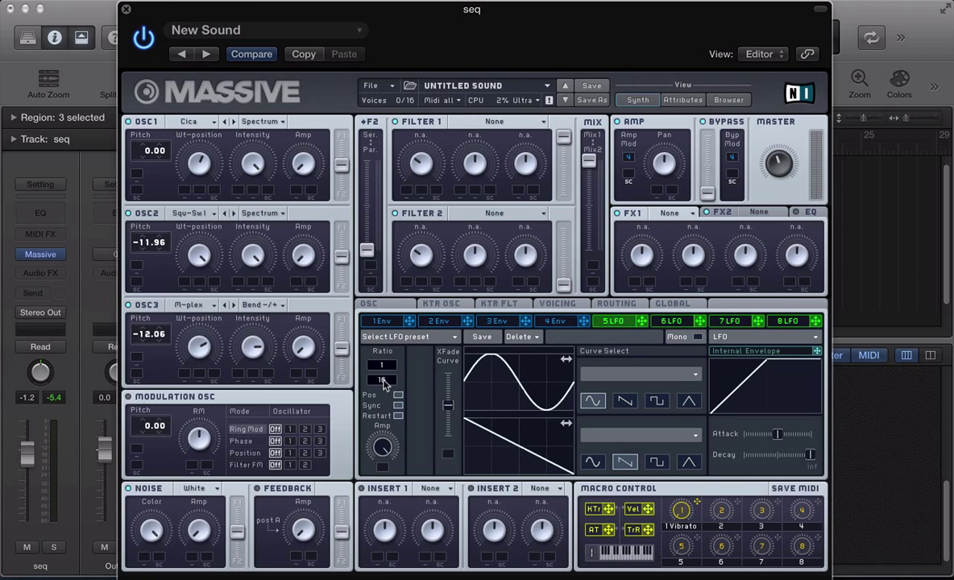
drag(383, 384, 386, 393)
drag(642, 320, 296, 280)
drag(296, 282, 271, 227)
Step: Turn slot 6 into a Performer modulating the amplitudes of OSC3 and OSC1
click(669, 321)
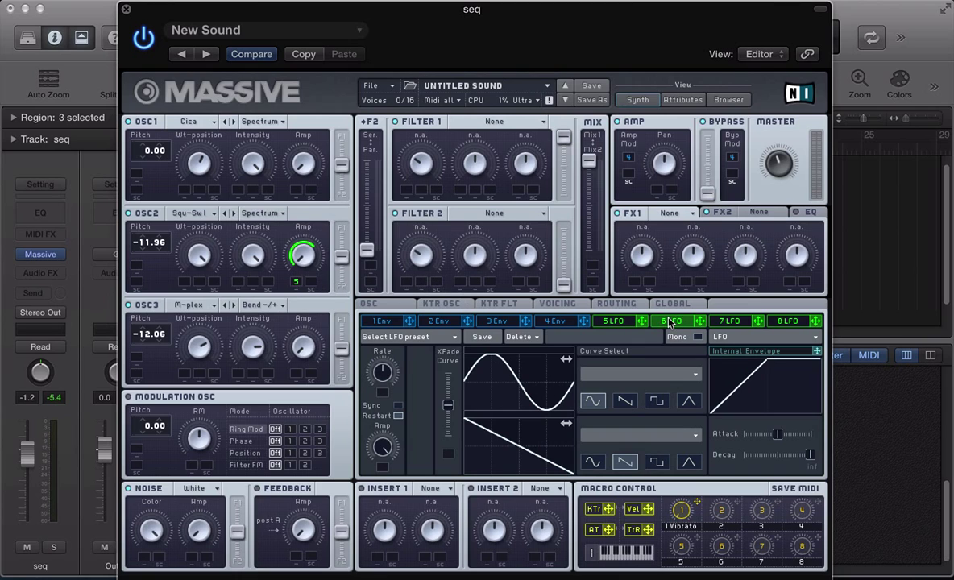
click(736, 337)
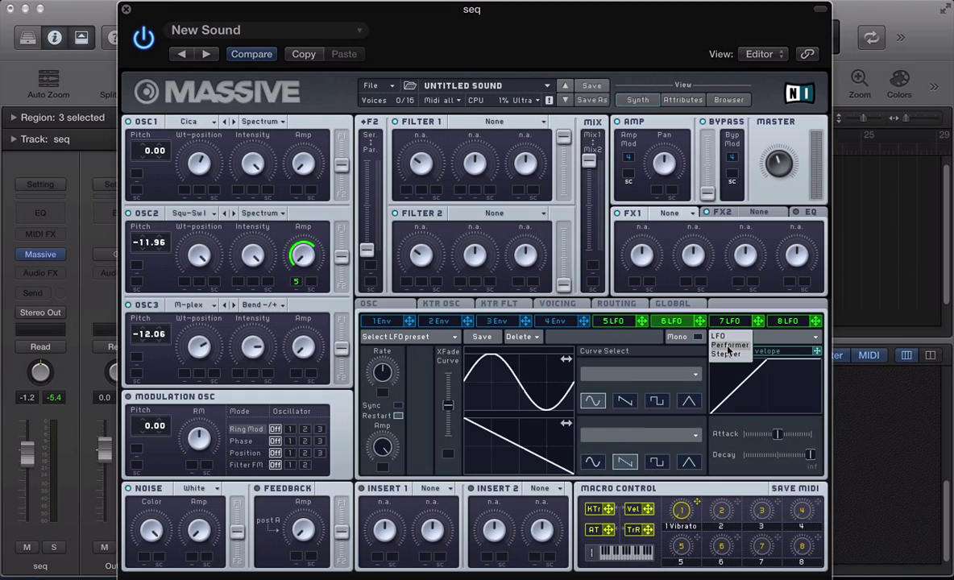
click(728, 345)
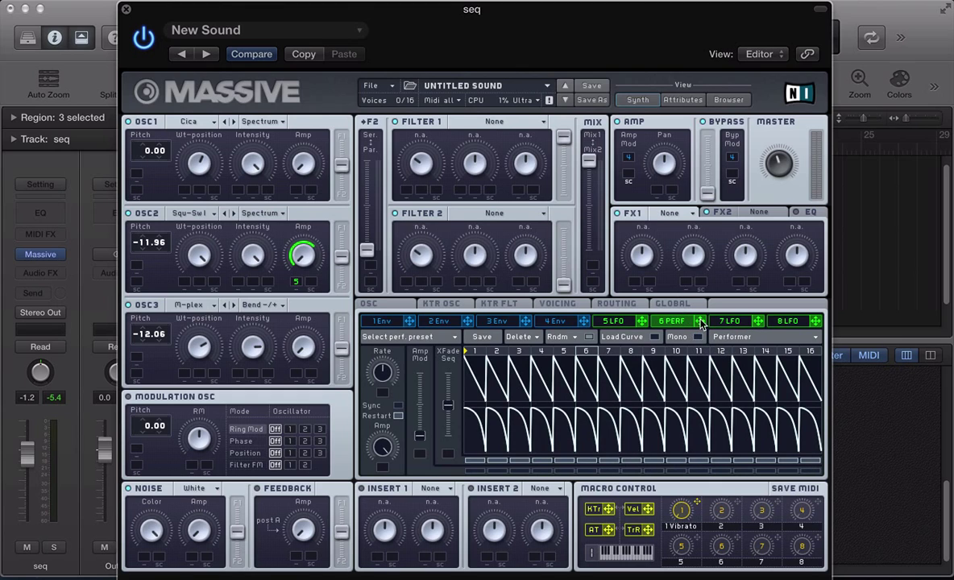
drag(670, 328, 297, 378)
drag(294, 192, 293, 190)
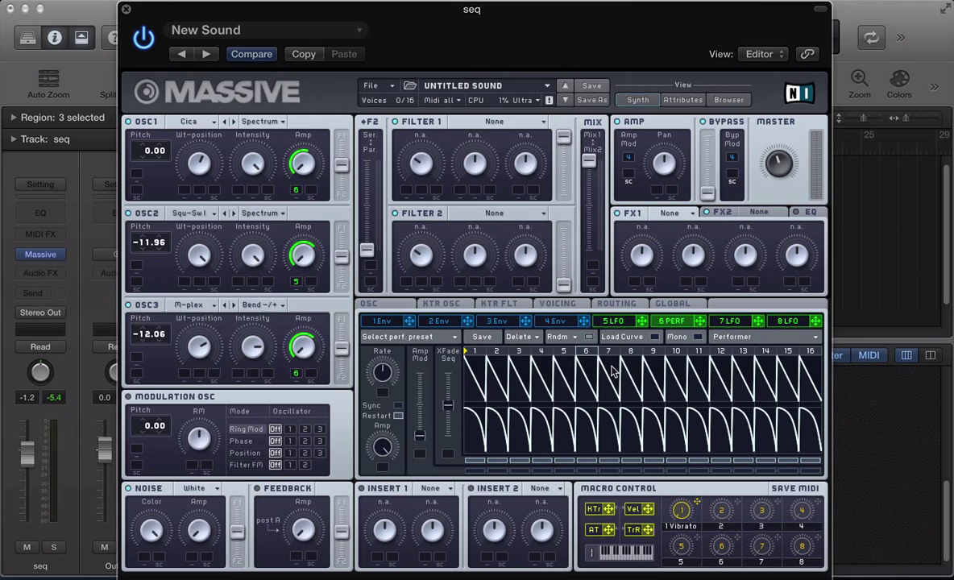
Step: Sync the Performer at 1/8, raise its XFade Seq, and nudge OSC1's pitch to 0.08
click(398, 406)
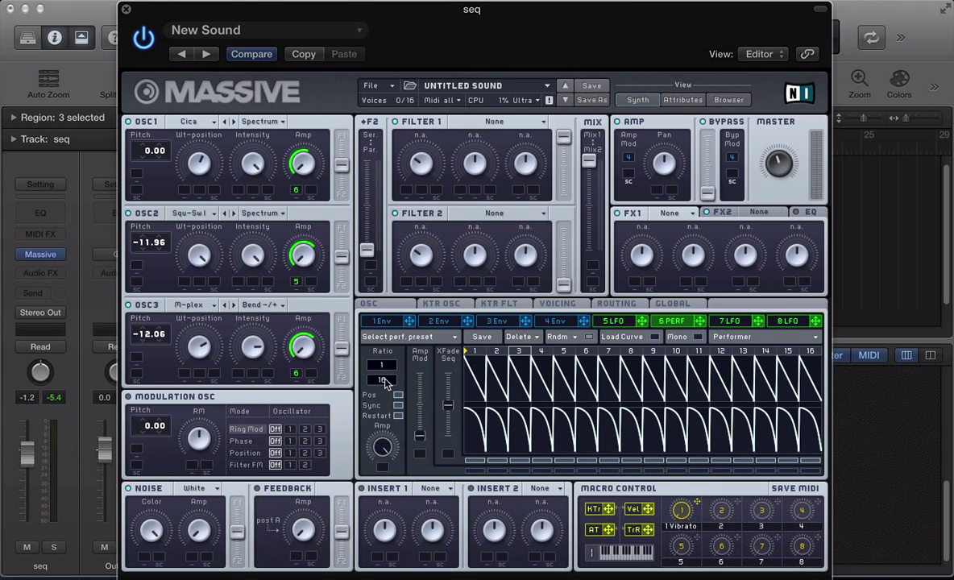
drag(386, 383, 384, 391)
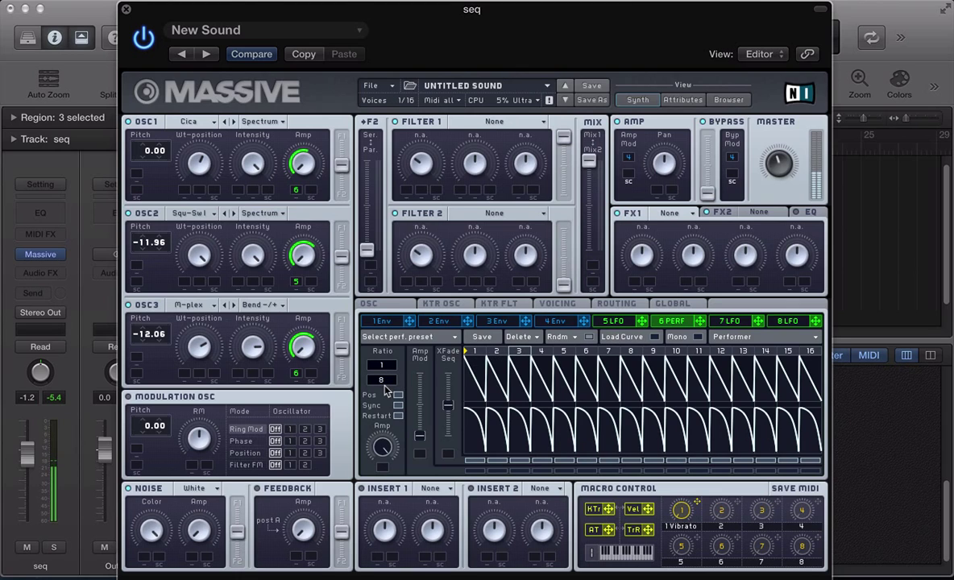
click(448, 373)
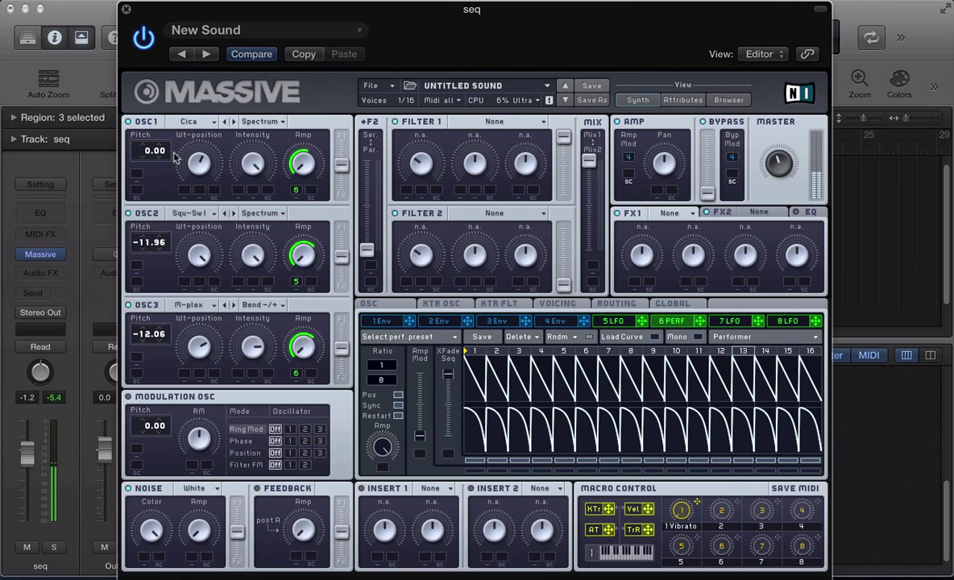
drag(172, 158, 172, 144)
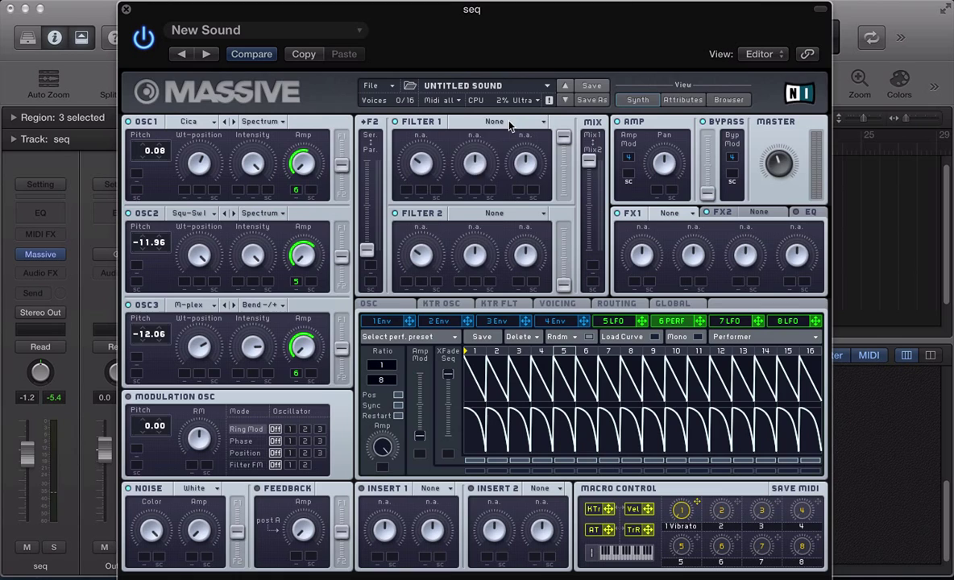
Step: Make Filter 1 a Lowpass 4 with its cutoff modulated by Performer 6
click(484, 121)
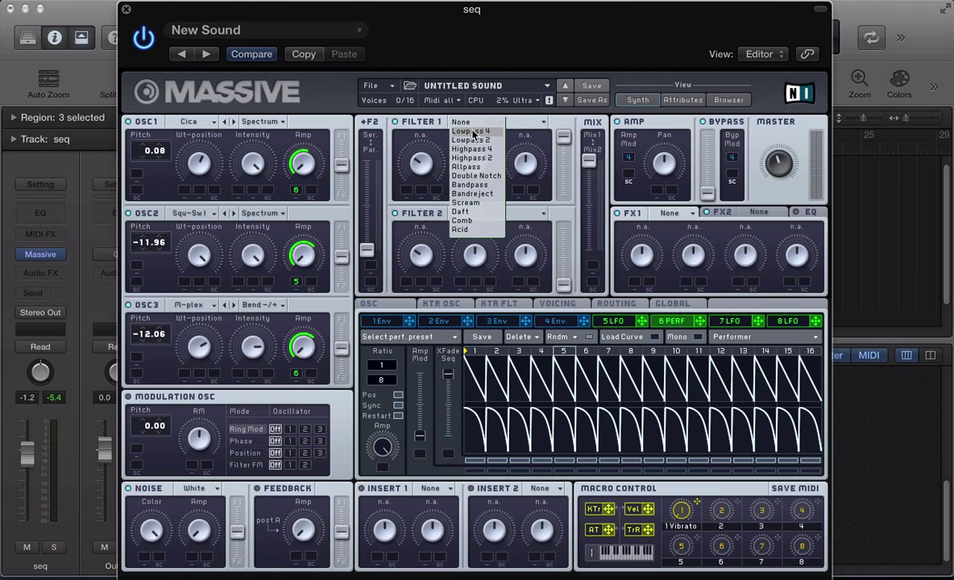
click(473, 132)
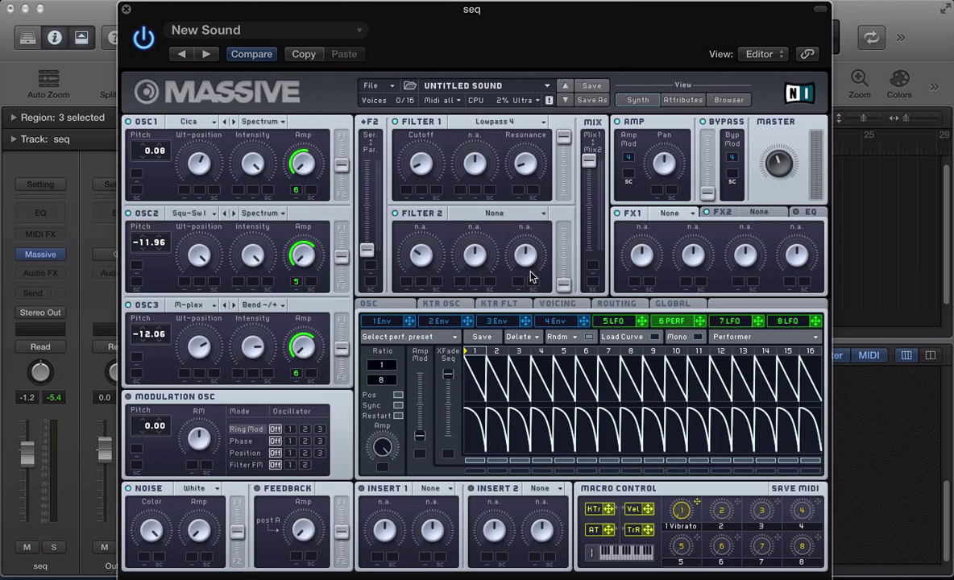
drag(700, 322, 407, 159)
Step: Start playback, assign Macro 2 to the filter cutoff and label it 'filter'
key(space)
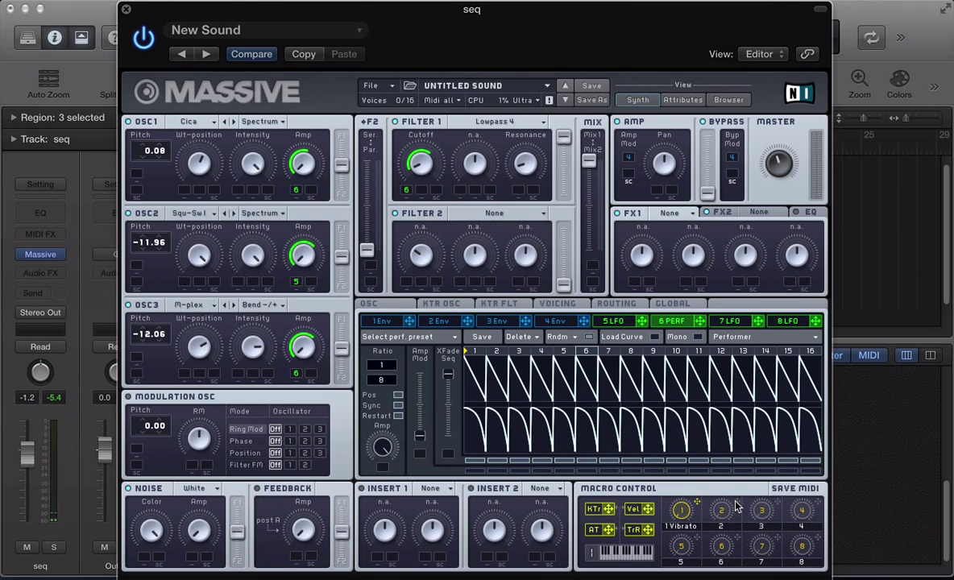
drag(736, 505, 414, 165)
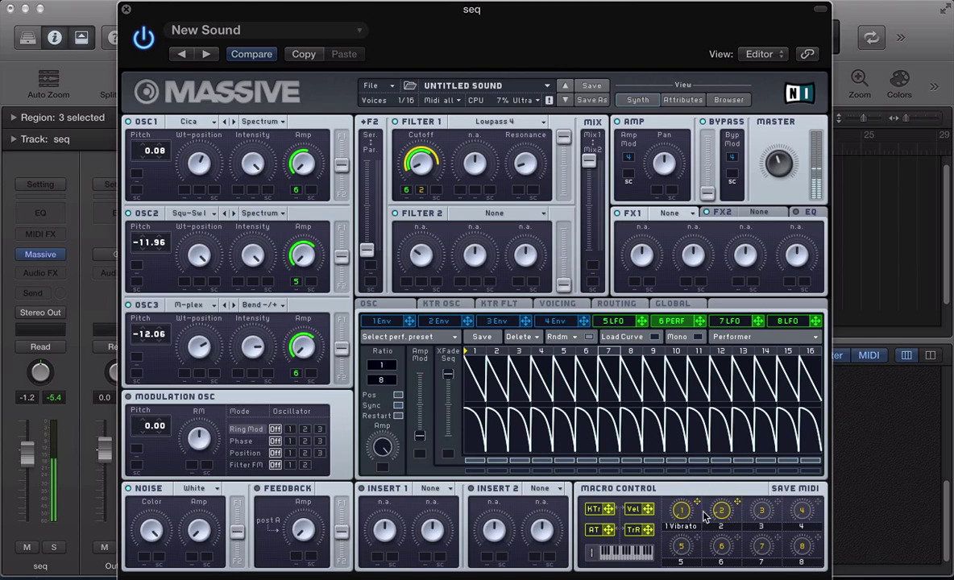
text(filt)
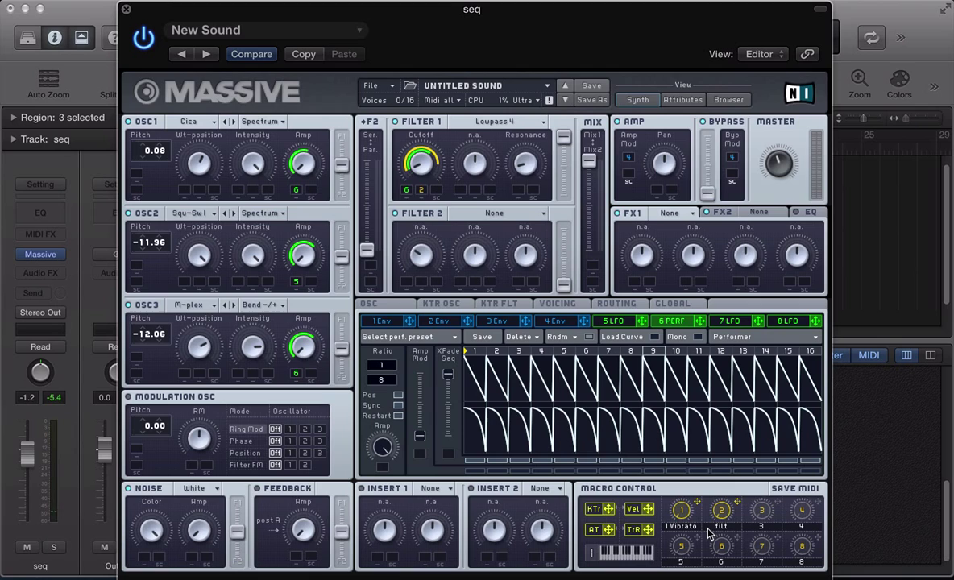
text(er)
Step: Load Delay Synced into the FX1 slot and Reverb into the FX2 slot
click(663, 216)
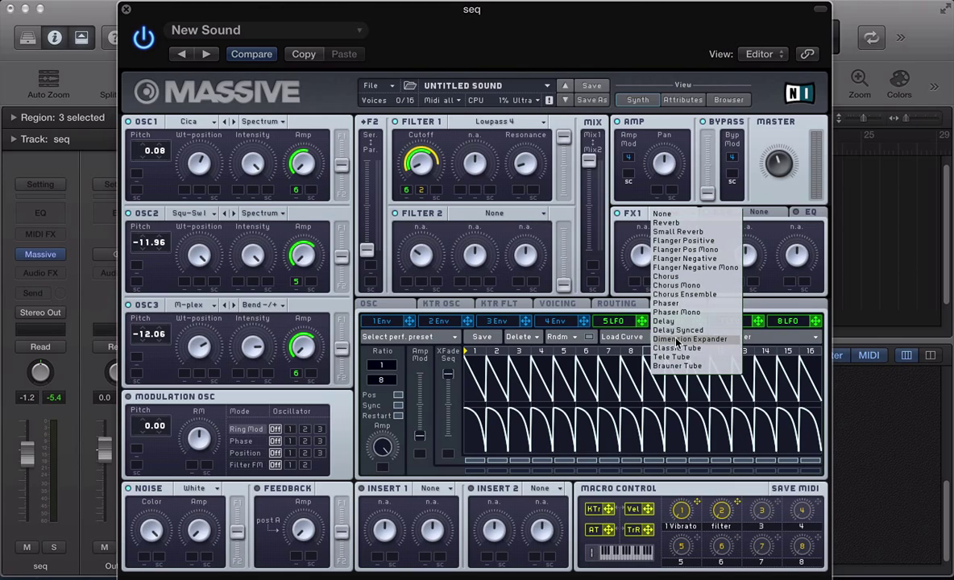
click(676, 330)
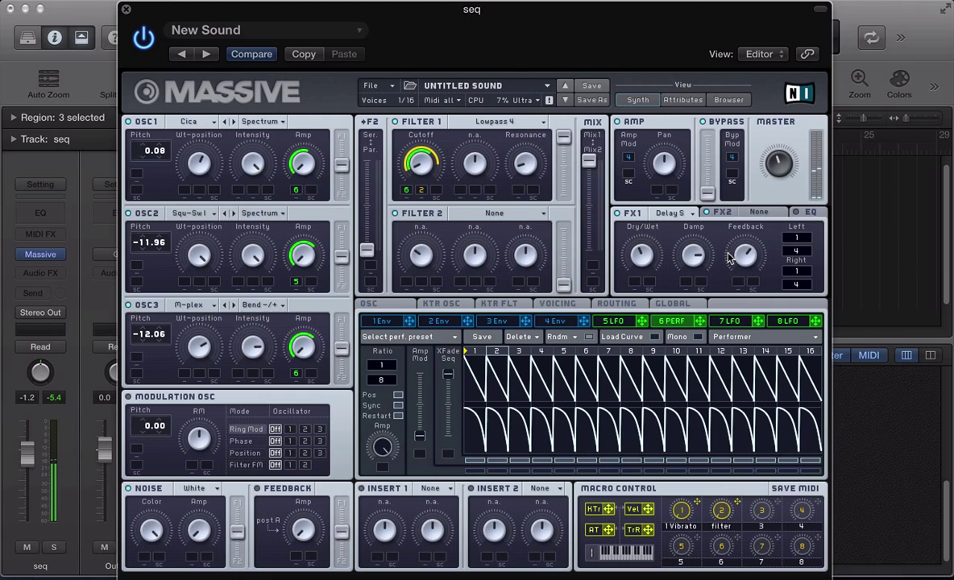
click(758, 213)
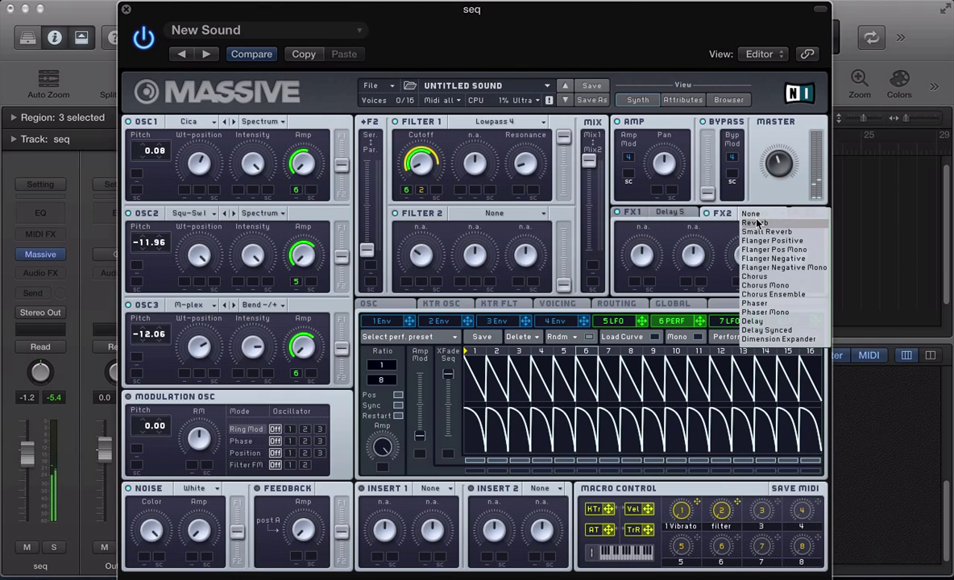
click(814, 379)
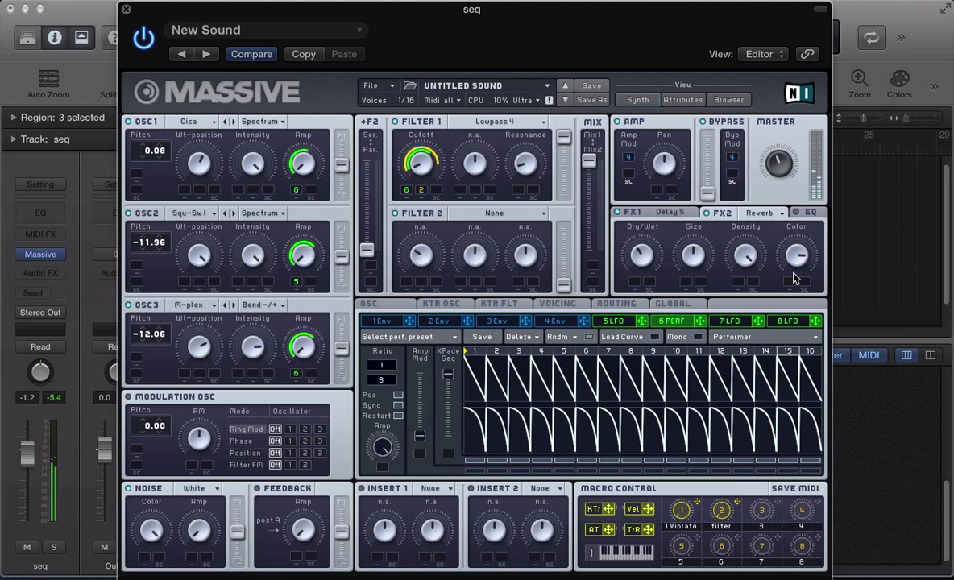
Step: Turn modulation slot 7 into a Stepper
click(729, 321)
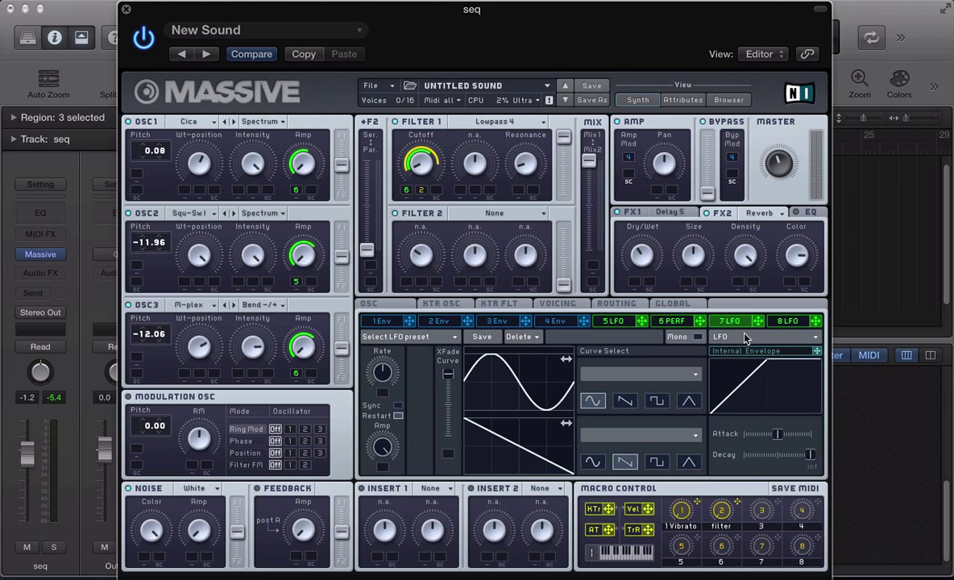
click(743, 337)
click(729, 355)
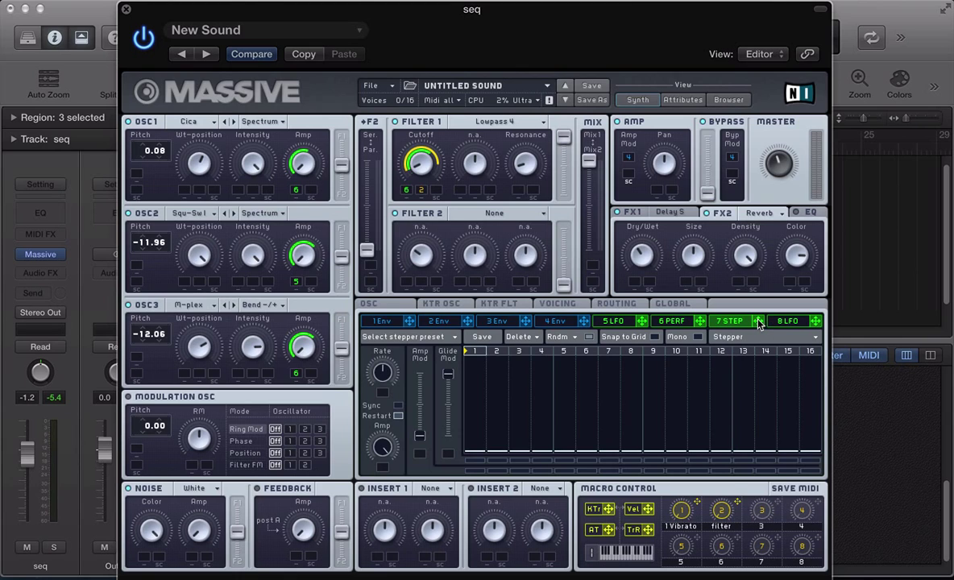
Step: Route the Stepper to OSC1, OSC2 and OSC3 pitch at 12.00 each
drag(758, 322, 139, 362)
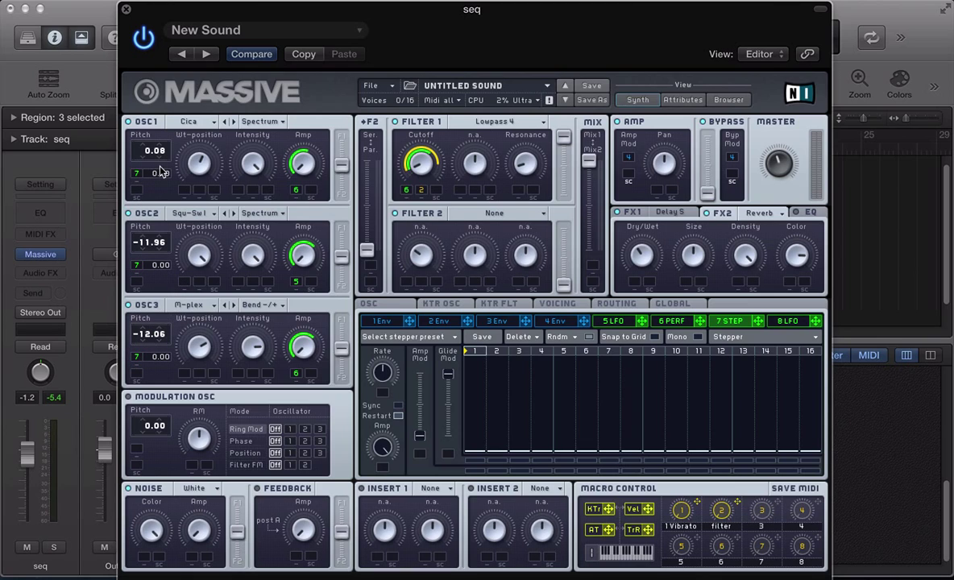
drag(161, 172, 161, 145)
drag(159, 264, 164, 264)
drag(141, 356, 151, 325)
Step: Sync the stepper to tempo and raise steps 5–8, 13–14 and 16, auditioning the riff
click(398, 405)
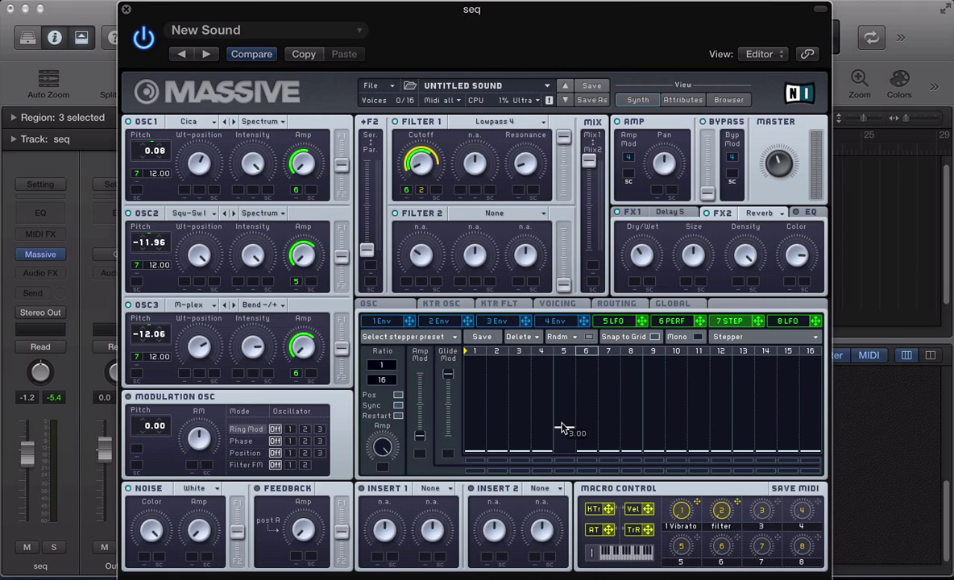
drag(564, 421, 638, 424)
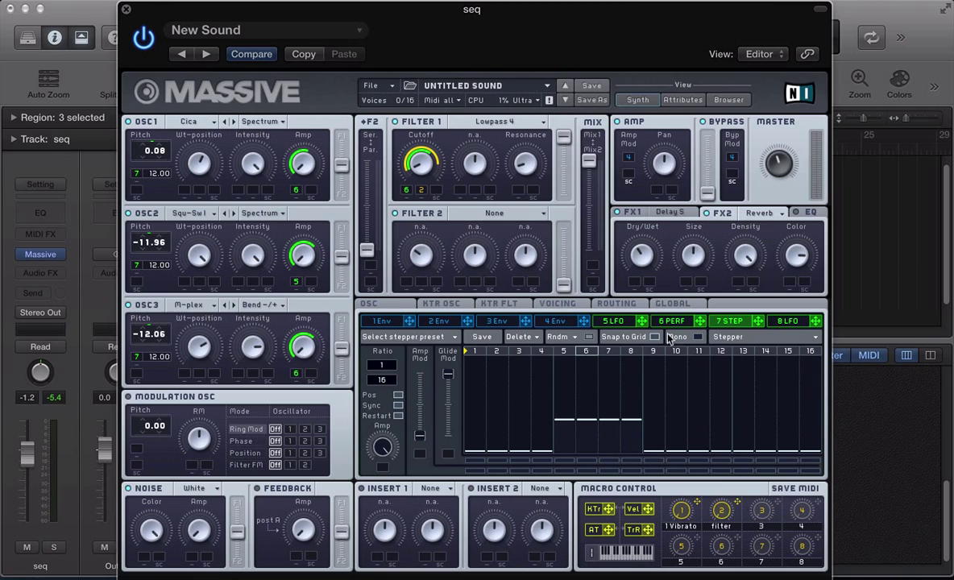
mouse_move(632, 420)
mouse_down()
mouse_move(633, 401)
mouse_move(630, 422)
mouse_up()
key(space)
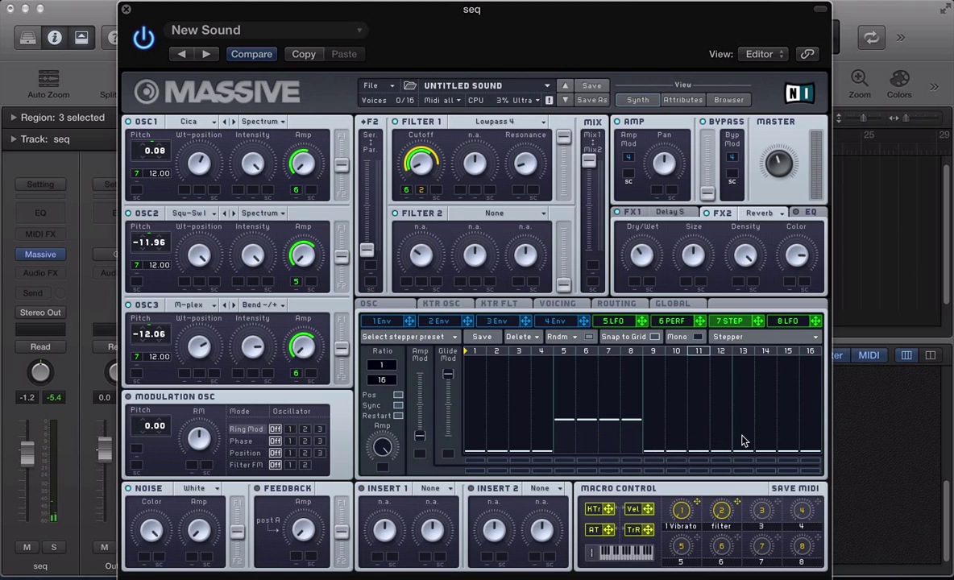
mouse_move(741, 441)
mouse_down()
mouse_move(753, 419)
mouse_move(788, 427)
mouse_up()
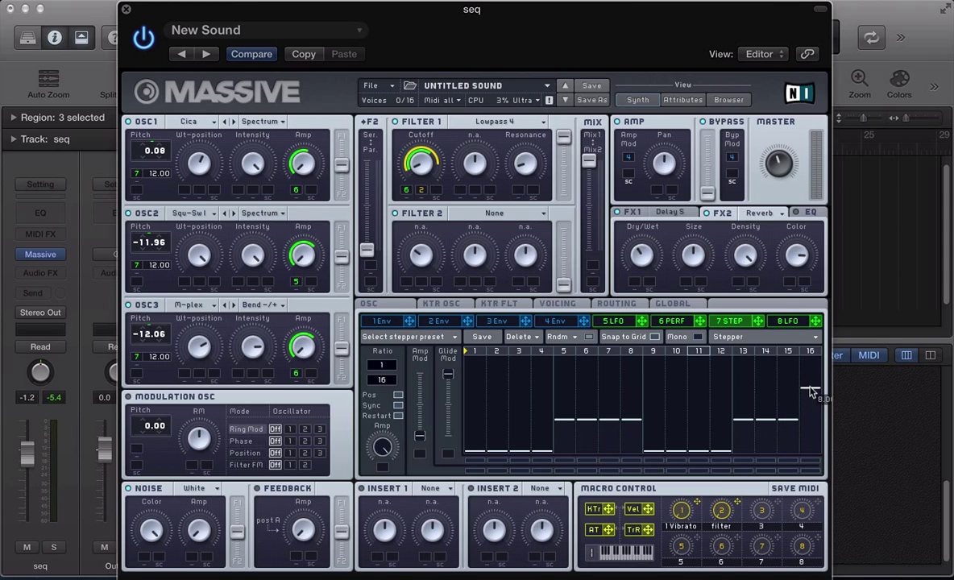
drag(810, 392, 809, 380)
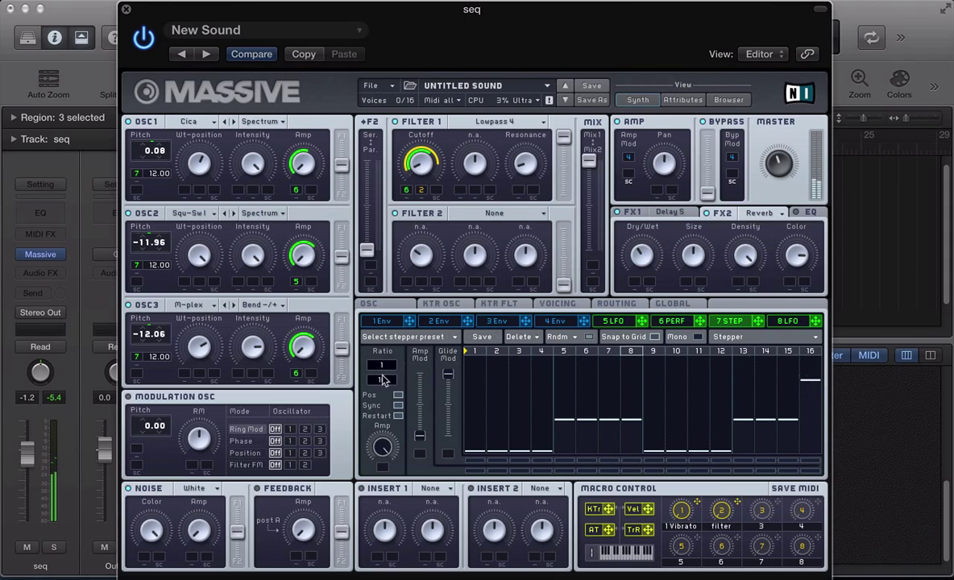
Step: Change the stepper Ratio denominator from 16 to 4
drag(382, 379, 385, 399)
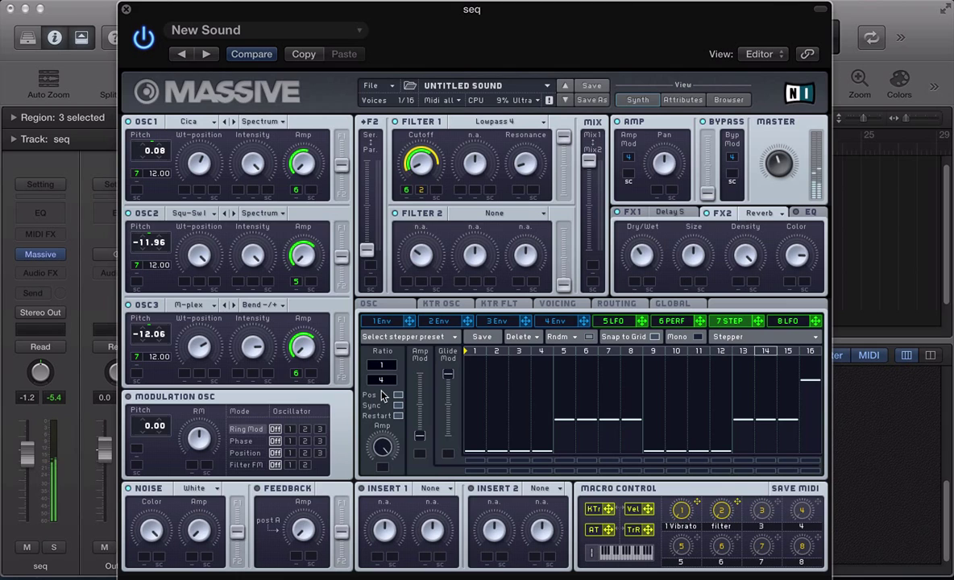
Step: Close the Massive window and review the last seq region's notes in the Piano Roll
click(125, 8)
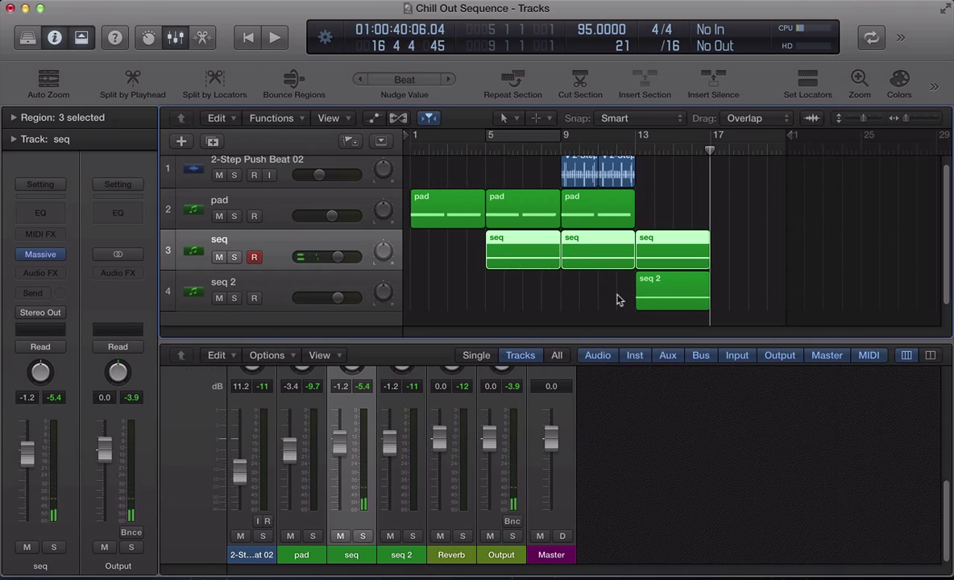
click(616, 300)
click(290, 278)
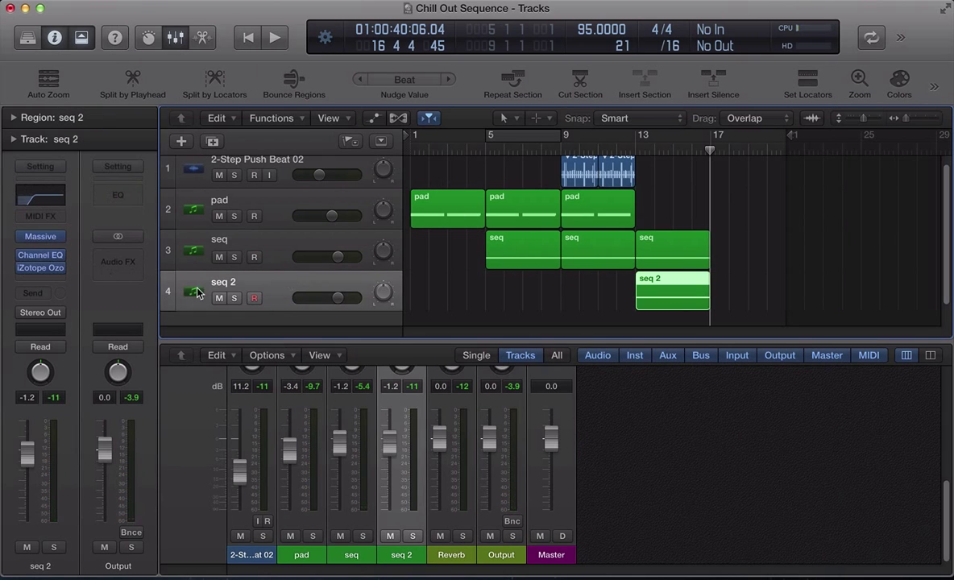
click(667, 249)
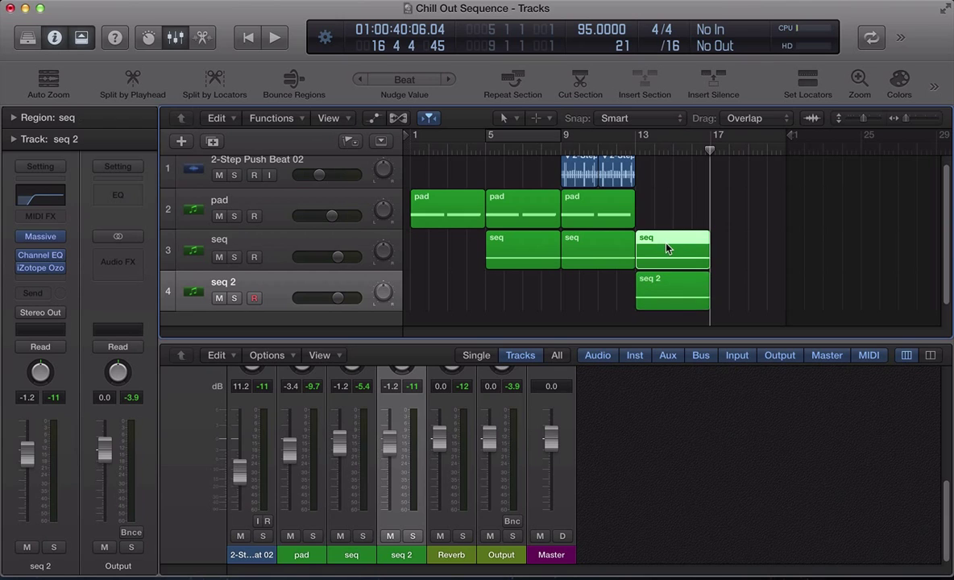
double_click(667, 249)
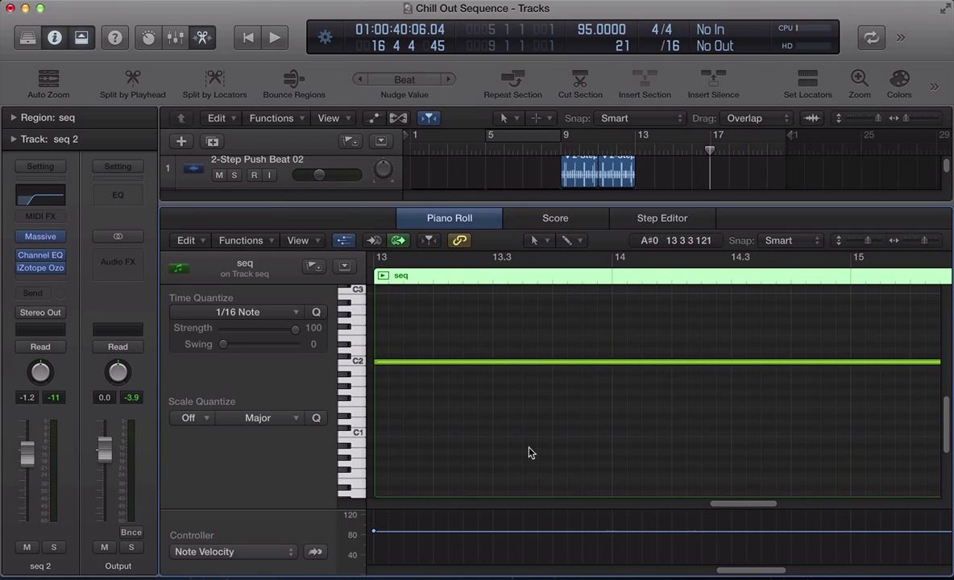
key(p)
Step: Review the seq 2 region's notes in the Piano Roll
click(633, 292)
click(653, 296)
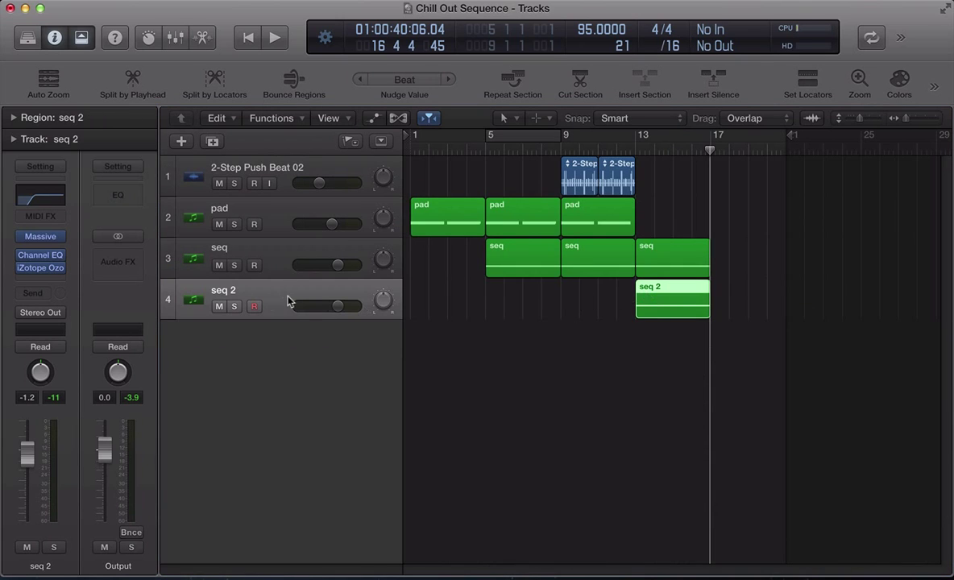
key(p)
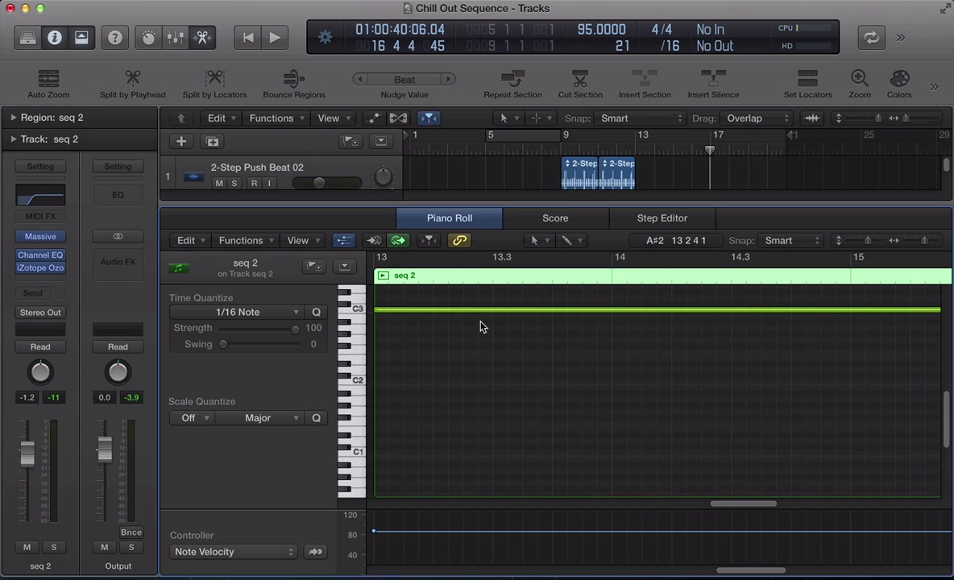
key(p)
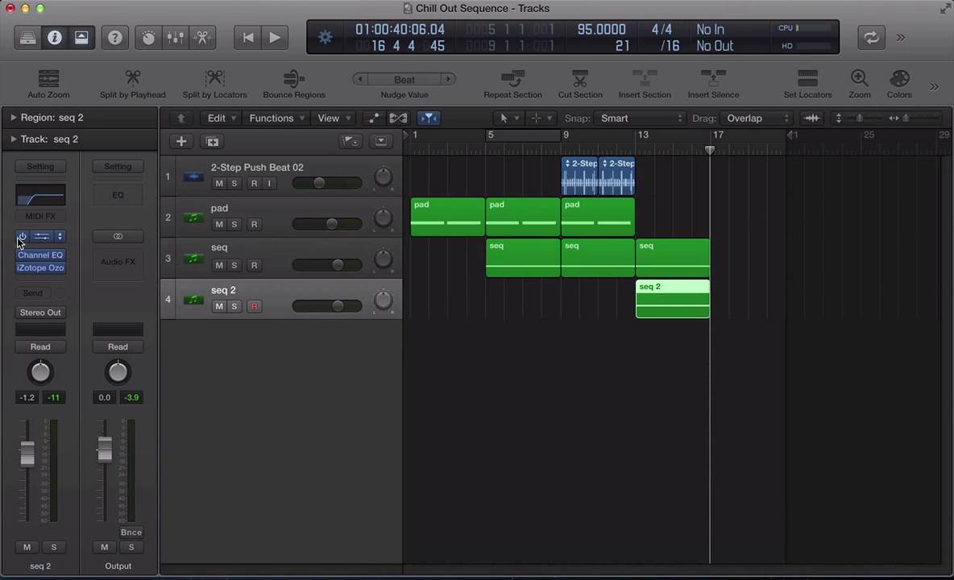
Step: Inspect seq 2's Ozone Imager and Channel EQ, then select the middle seq region at bar 9
click(40, 267)
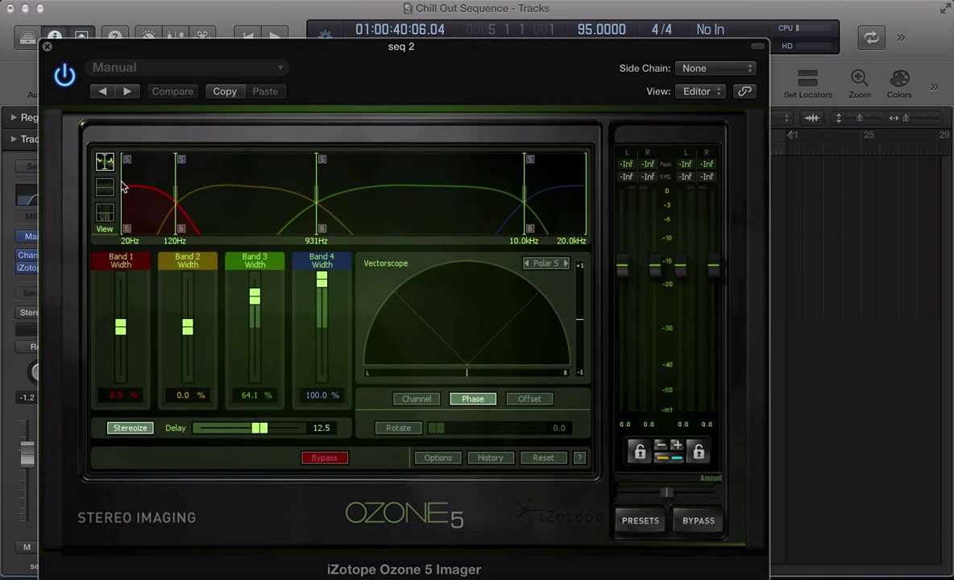
click(48, 47)
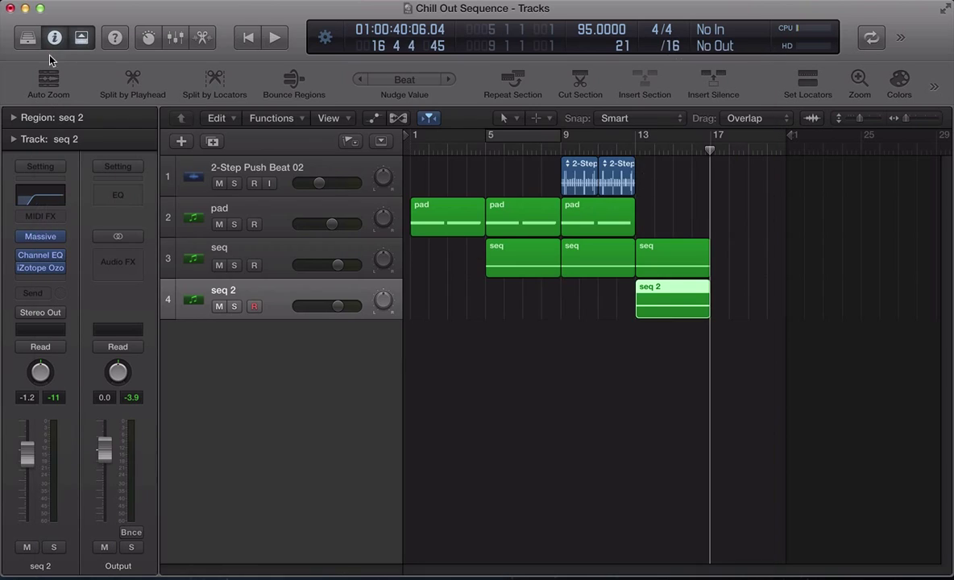
click(40, 254)
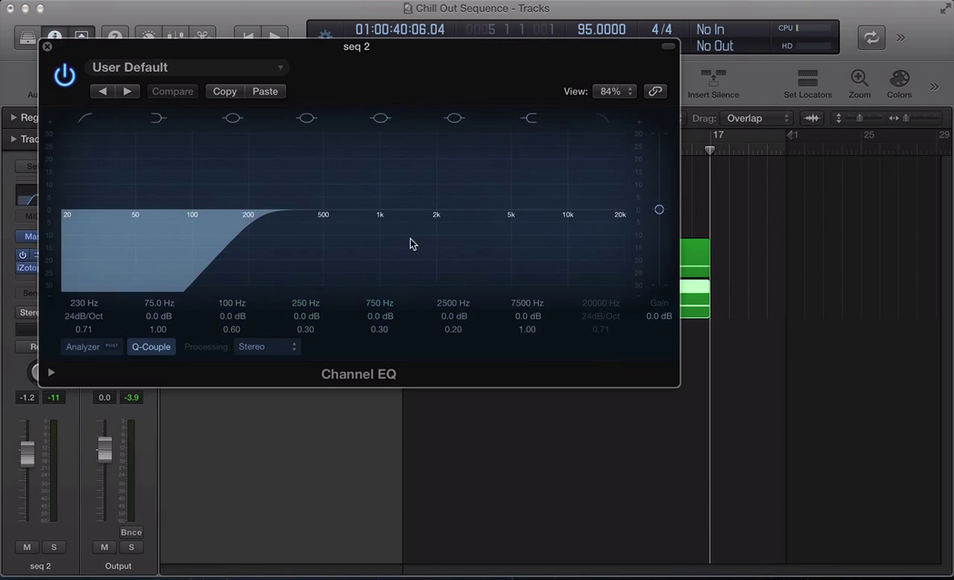
click(46, 46)
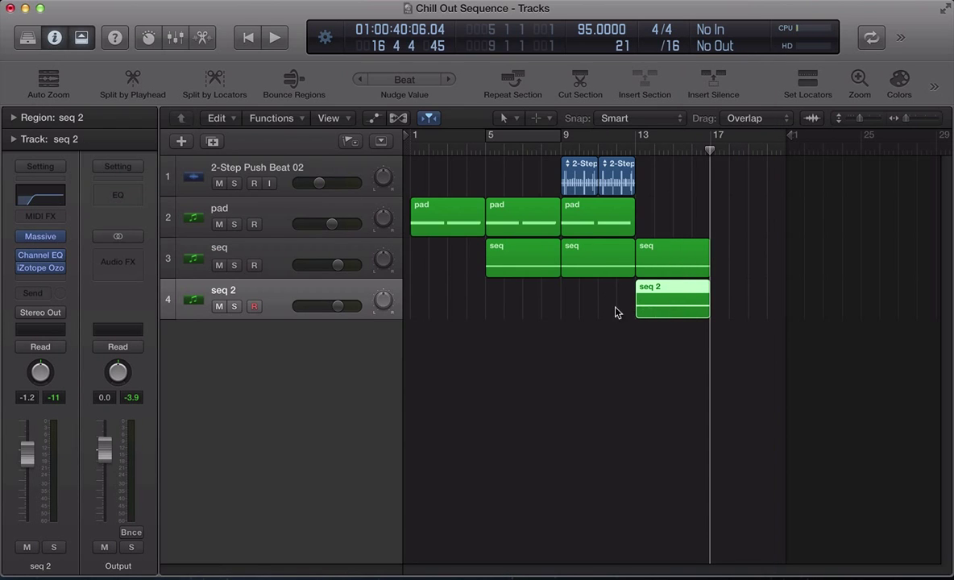
click(588, 276)
Step: Play from bar 9 to hear seq and seq 2 together, stopping around bar 14
key(shift+space)
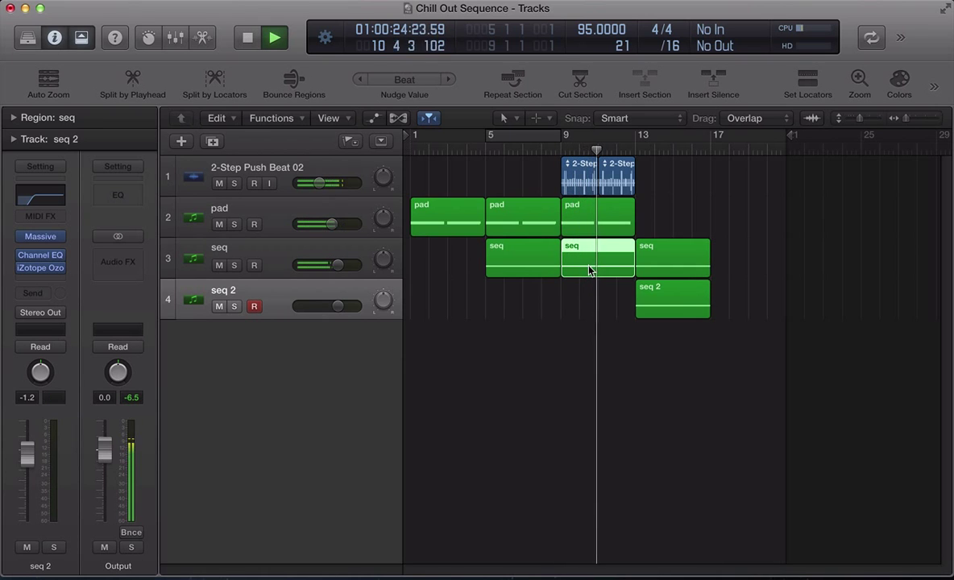
click(319, 256)
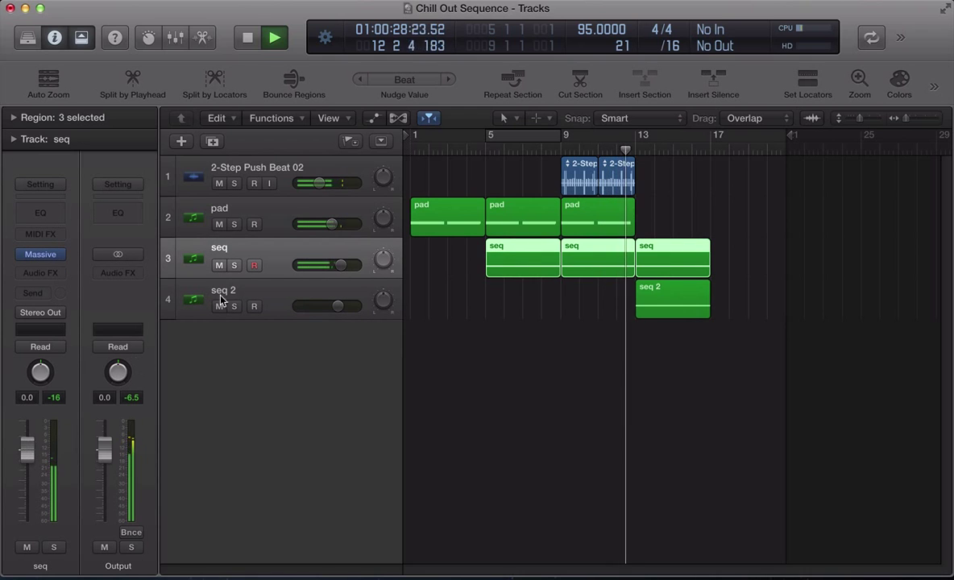
click(266, 298)
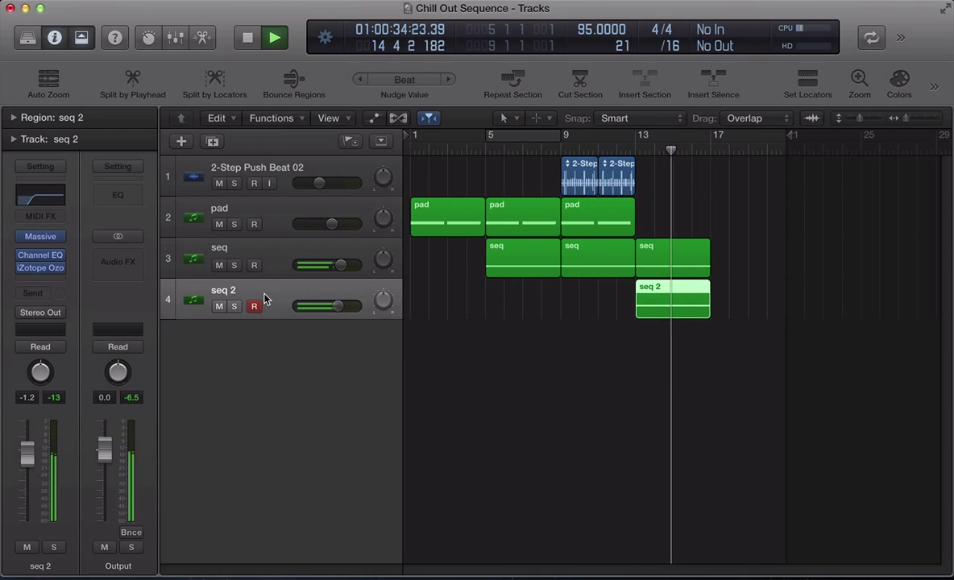
key(space)
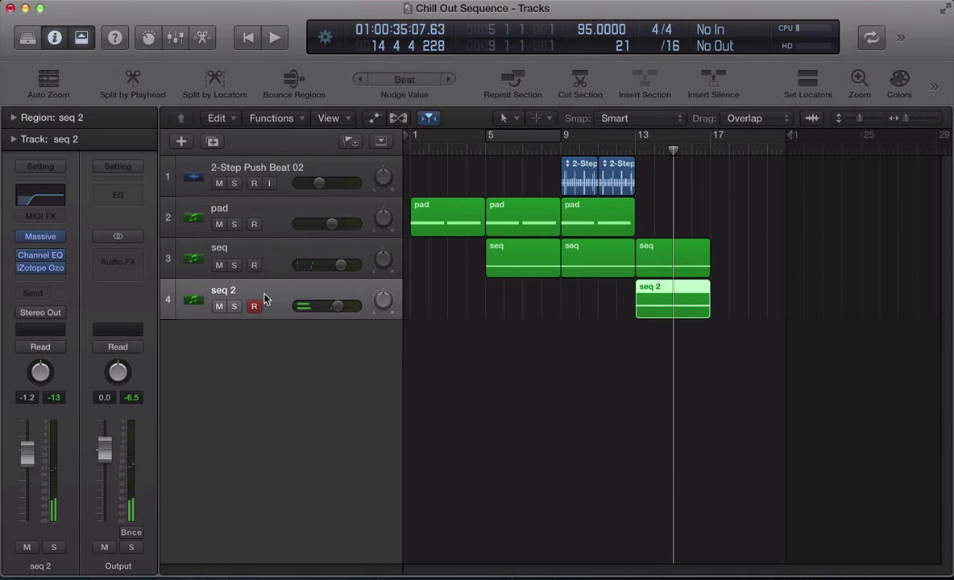